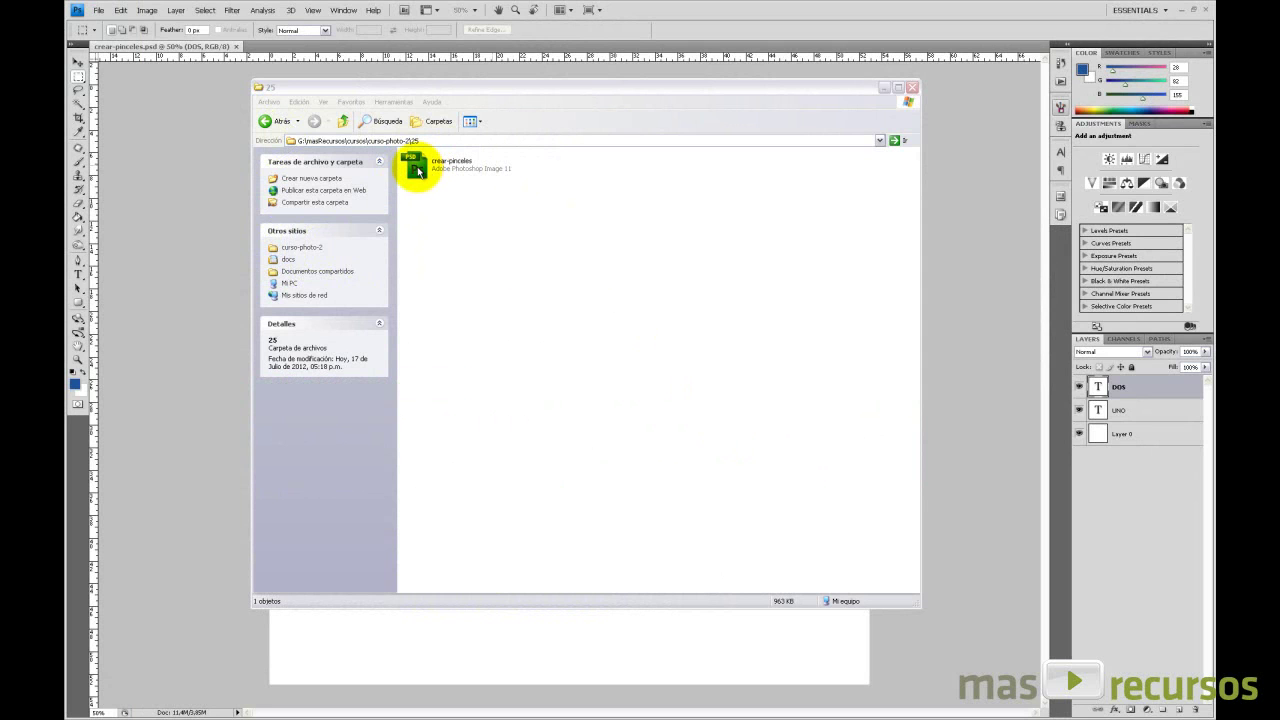
- Browse the Brush tool's preset brushes from the beginning to the end of the list
click(882, 88)
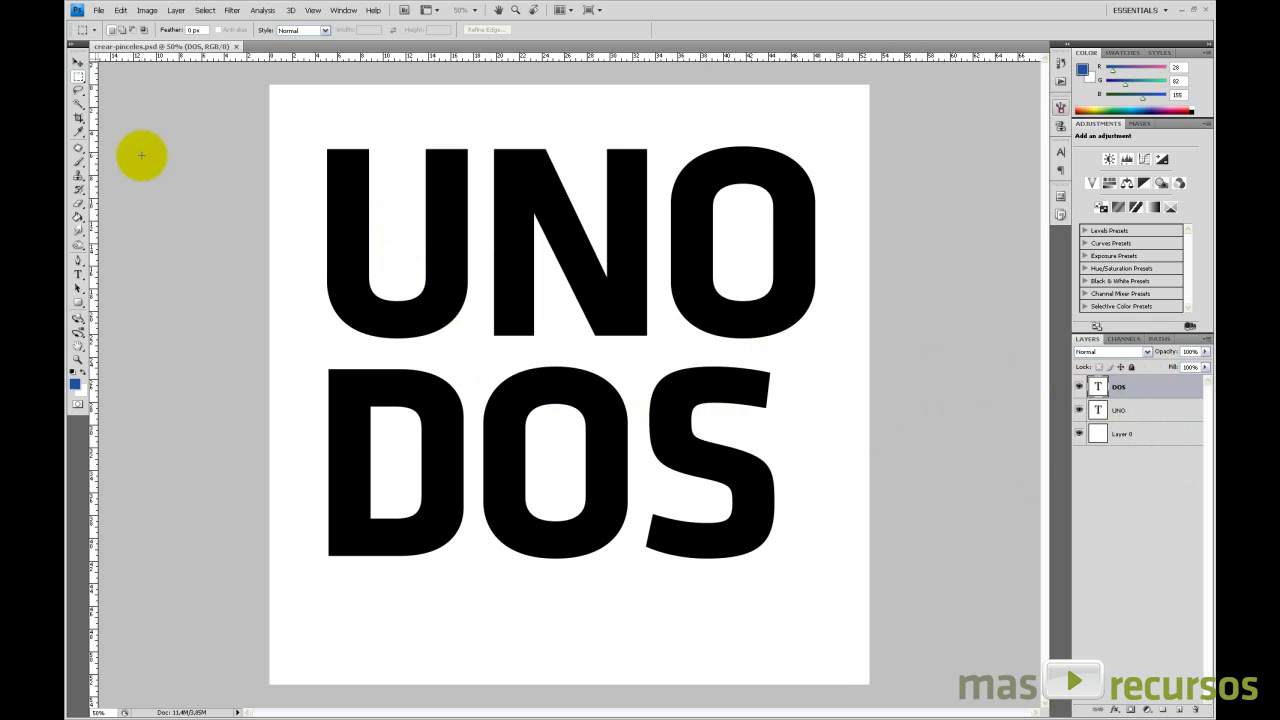
key(b)
click(145, 30)
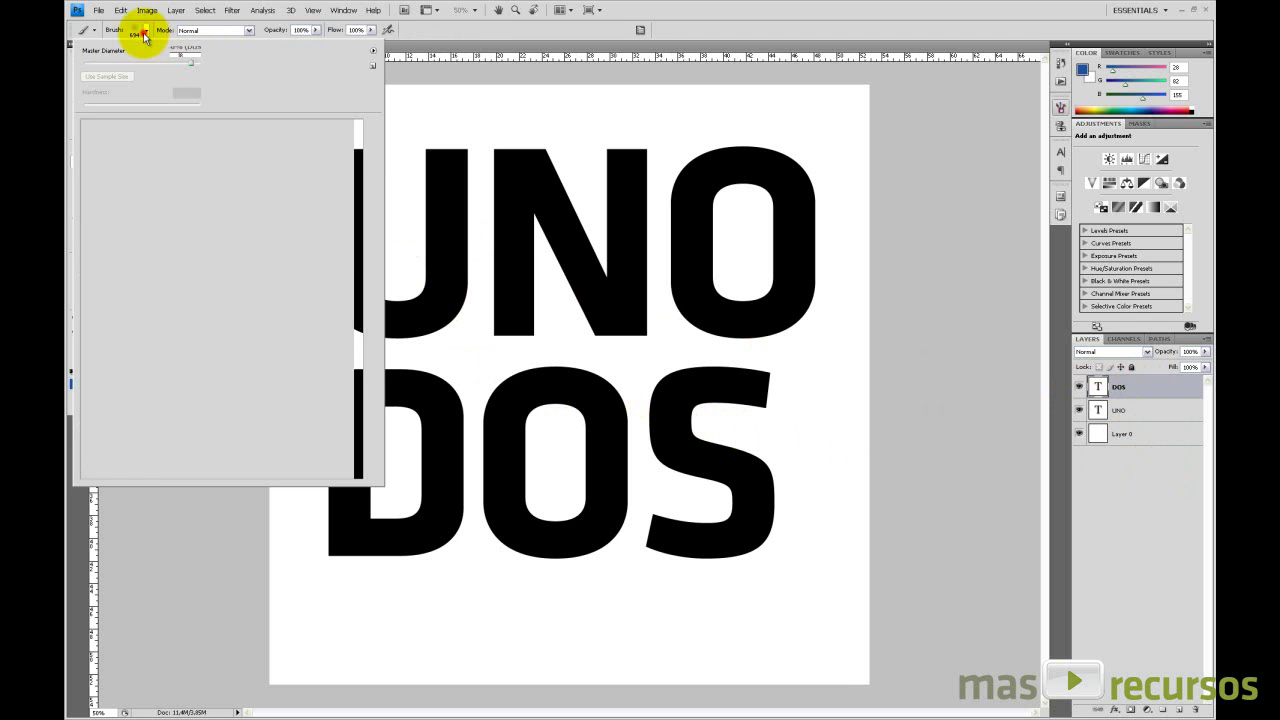
mouse_move(358, 303)
mouse_down()
mouse_move(362, 192)
mouse_move(360, 394)
mouse_up()
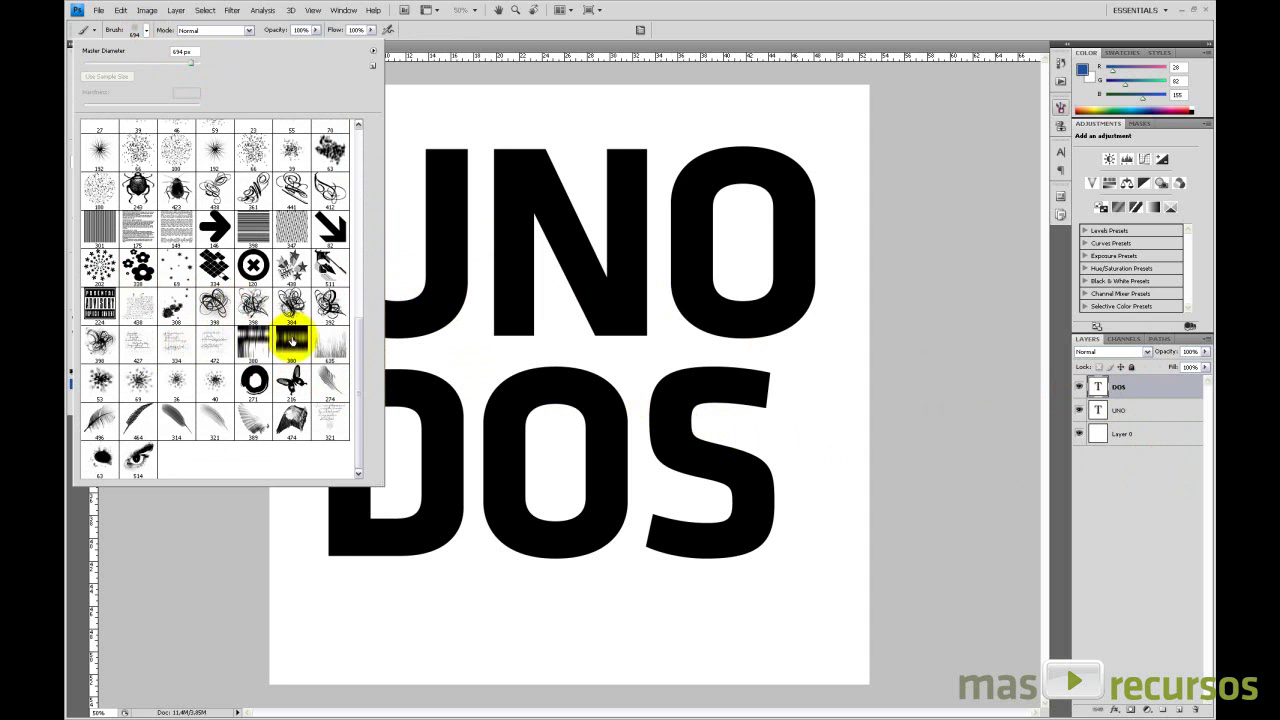
drag(359, 397, 377, 197)
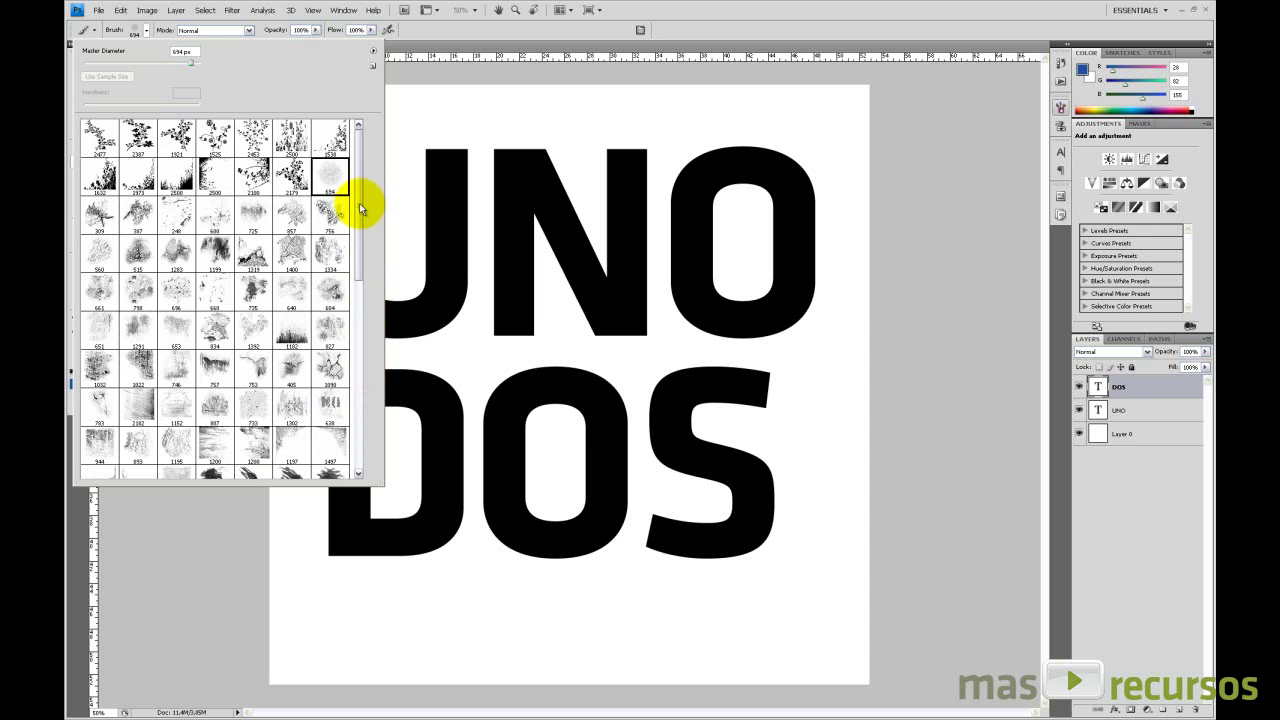
mouse_move(359, 203)
mouse_down()
mouse_move(374, 320)
mouse_move(357, 414)
mouse_up()
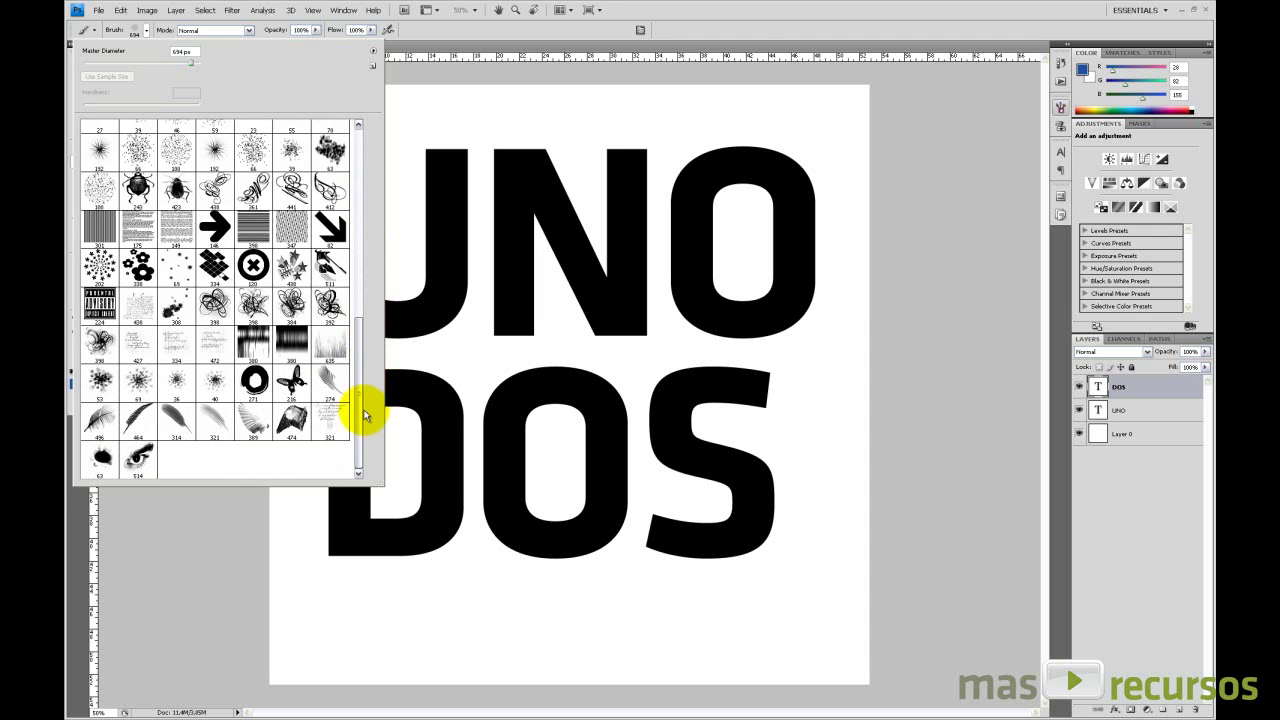
click(729, 23)
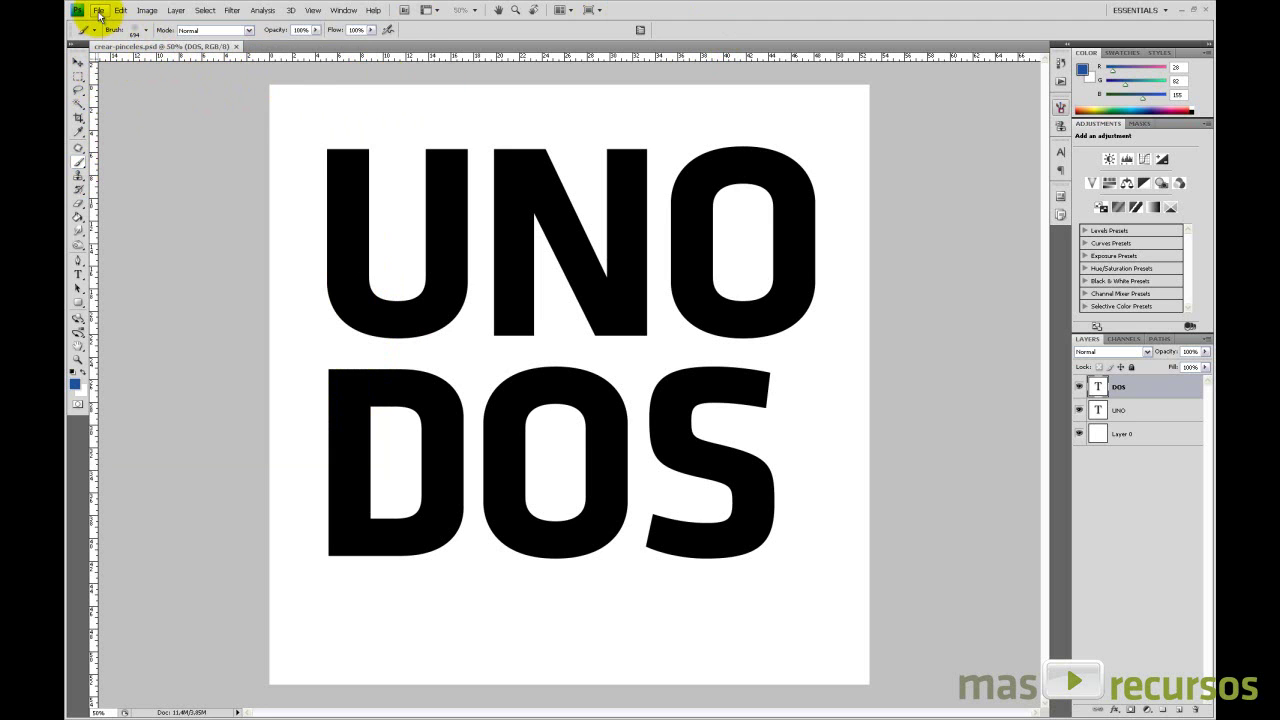
- Check the image's pixel dimensions and resolution in Image Size without changing them
click(147, 11)
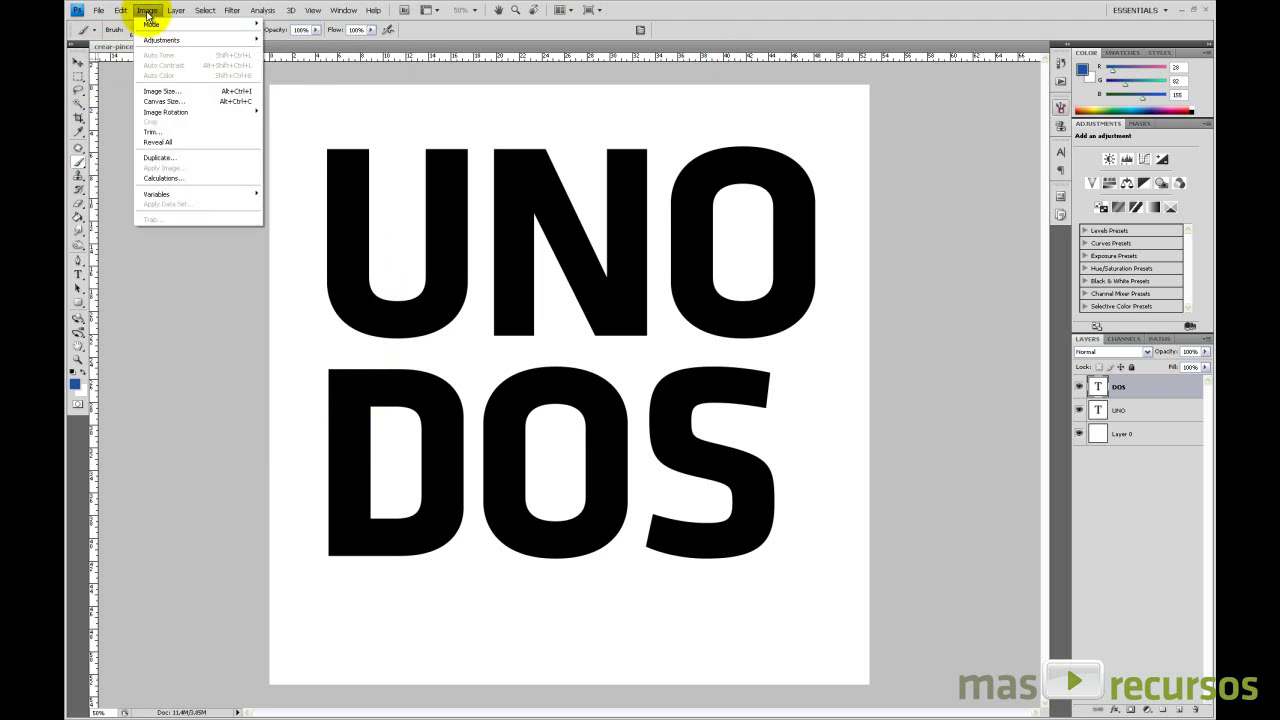
click(175, 92)
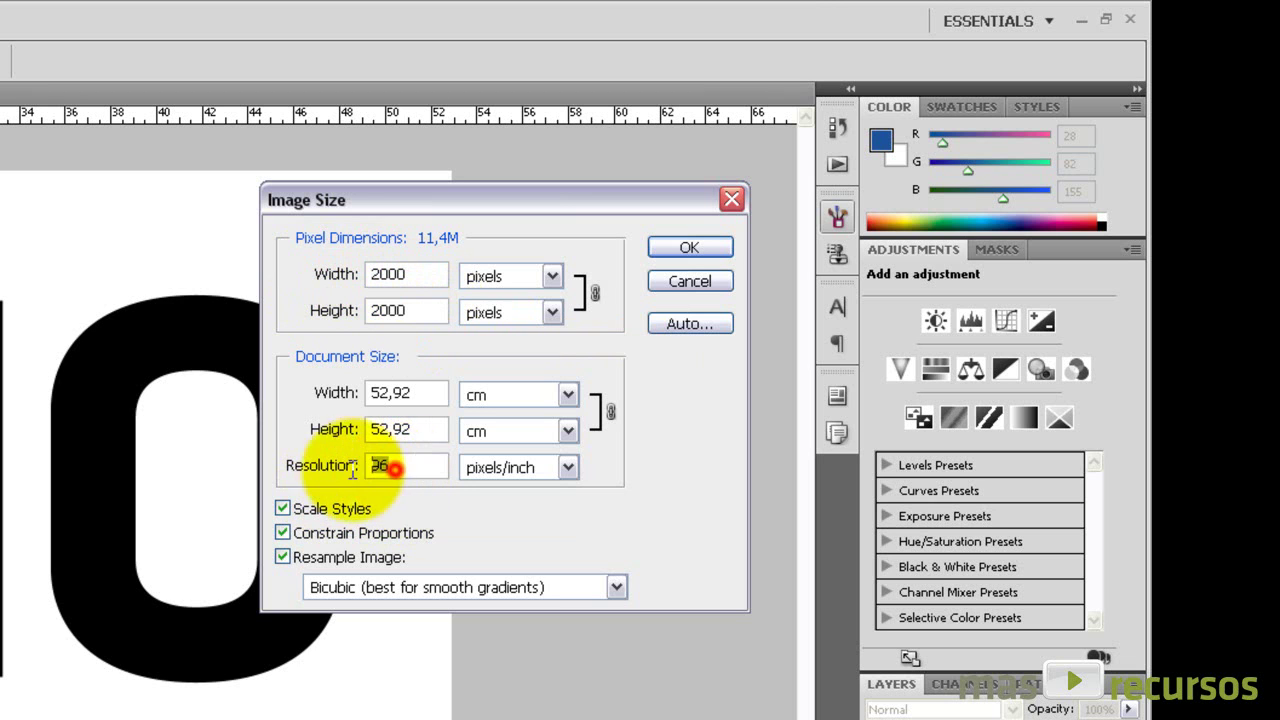
double_click(390, 465)
key(Left)
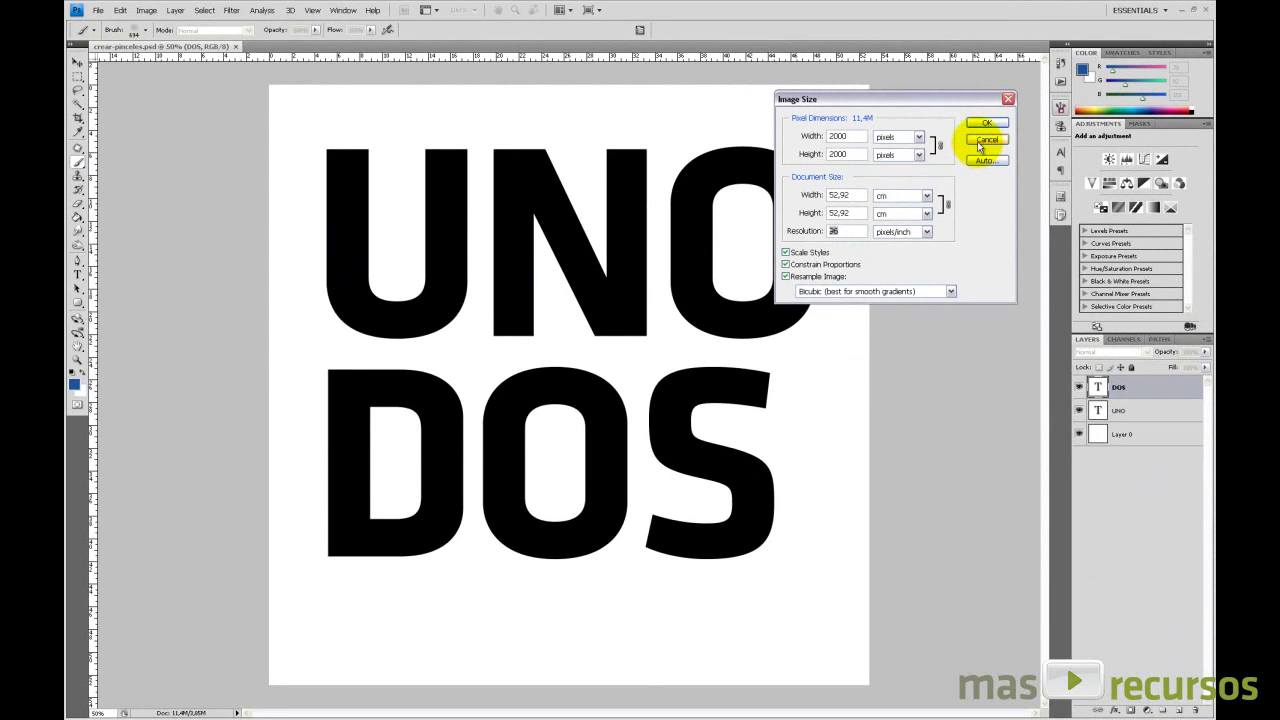
click(985, 140)
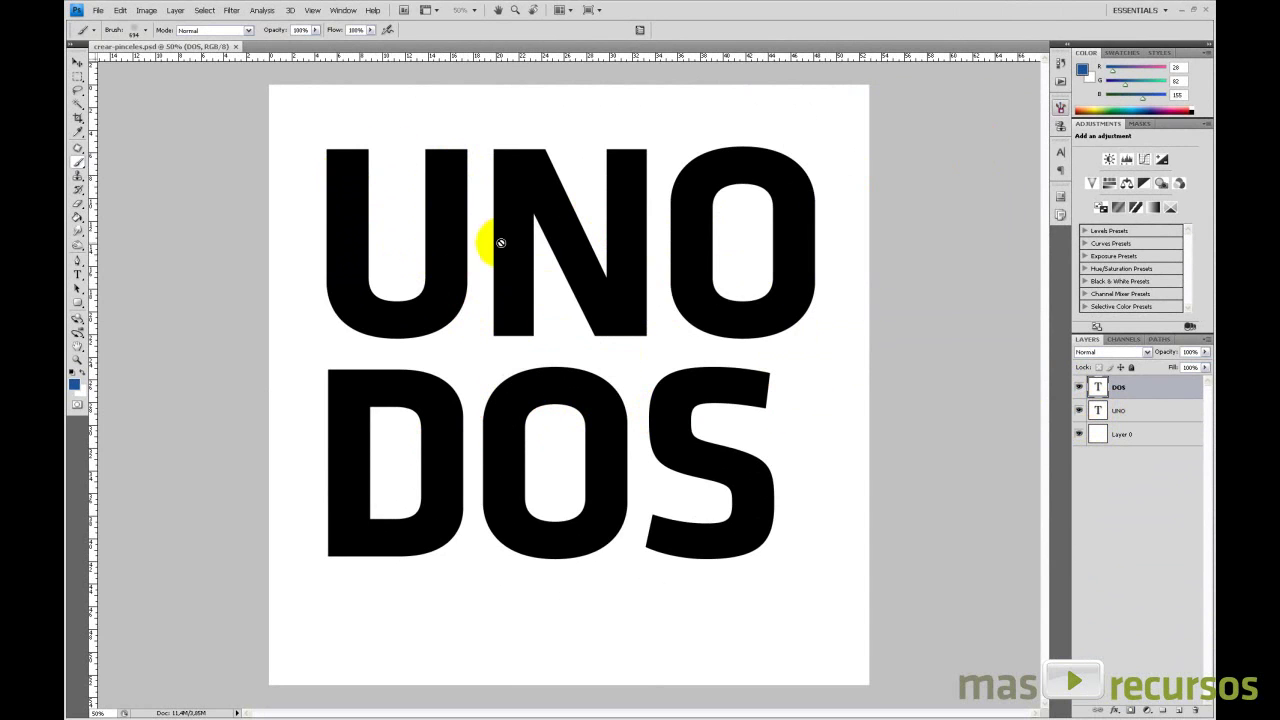
- Hide the DOS layer, leaving the UNO layer visible
click(1079, 411)
click(1079, 411)
click(1079, 387)
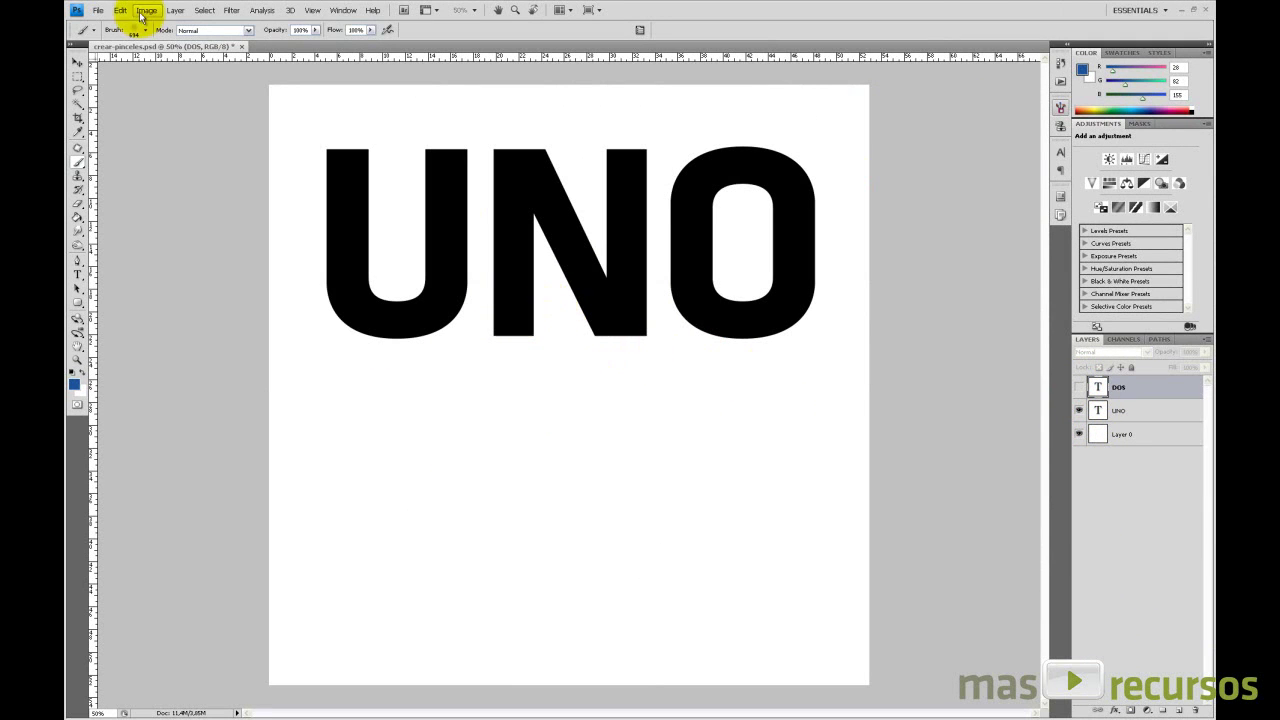
click(121, 11)
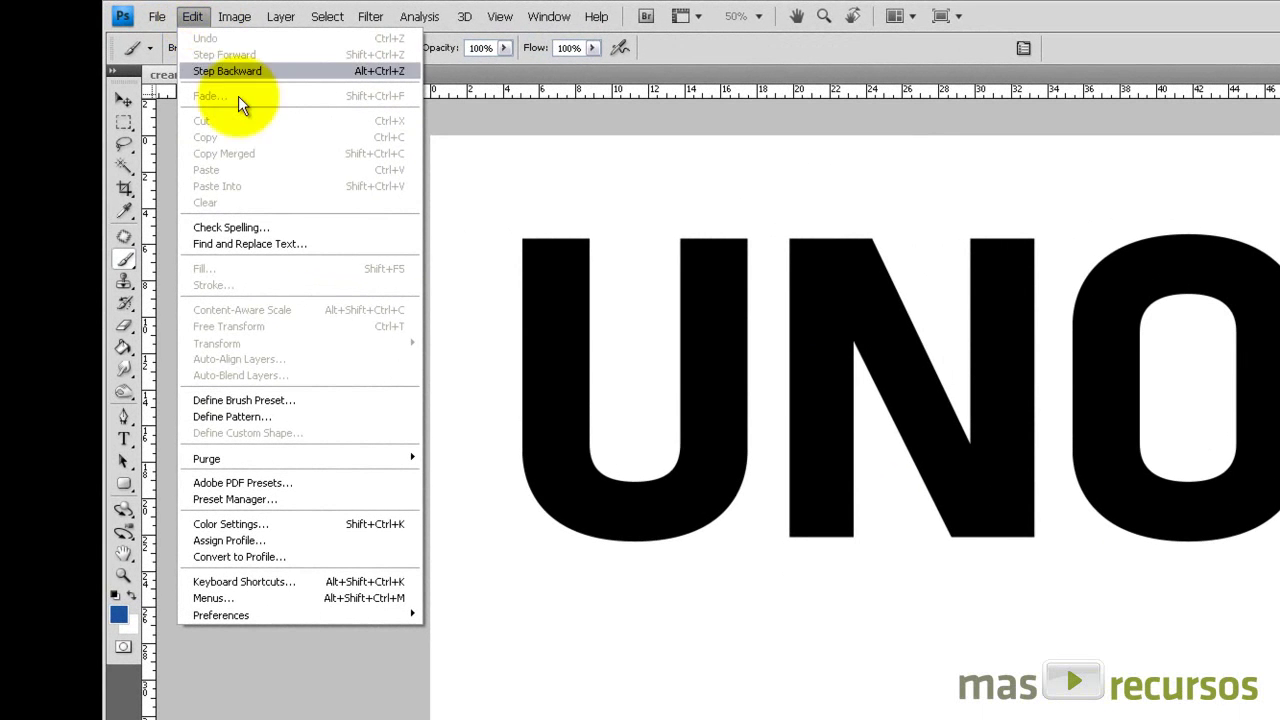
click(350, 400)
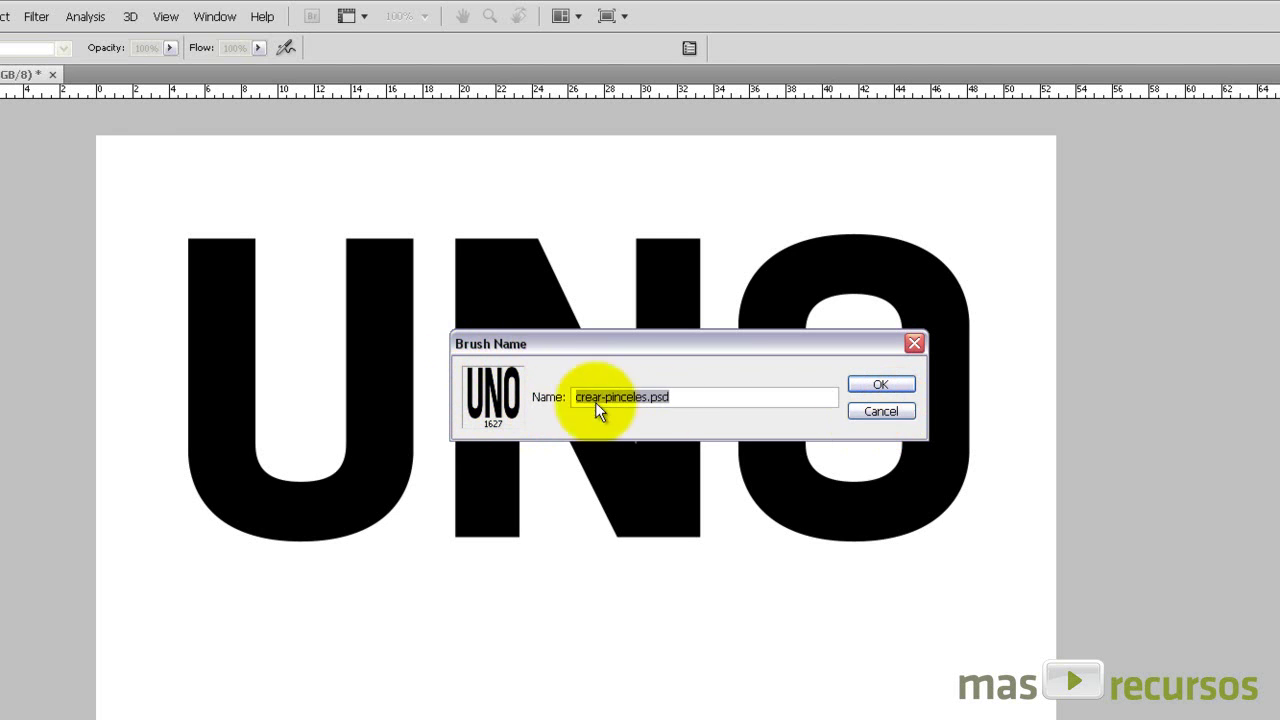
click(875, 410)
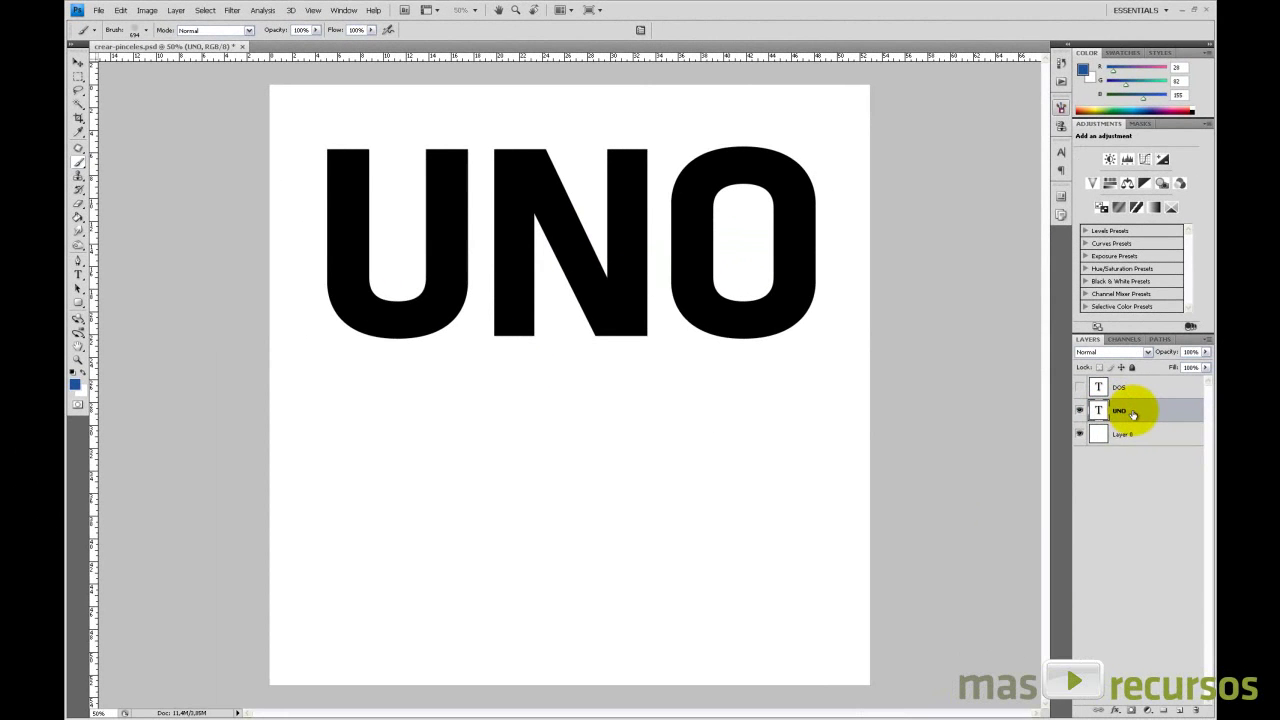
- Rasterize the UNO text layer
right_click(1133, 415)
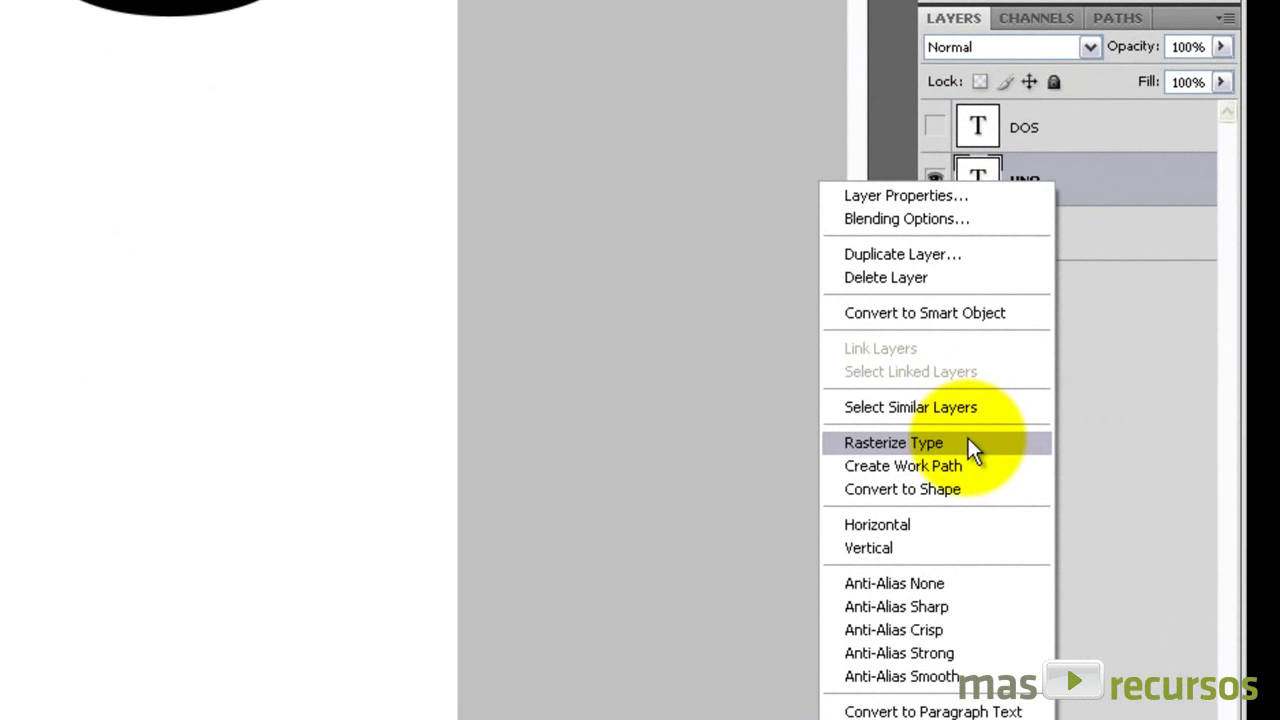
click(968, 442)
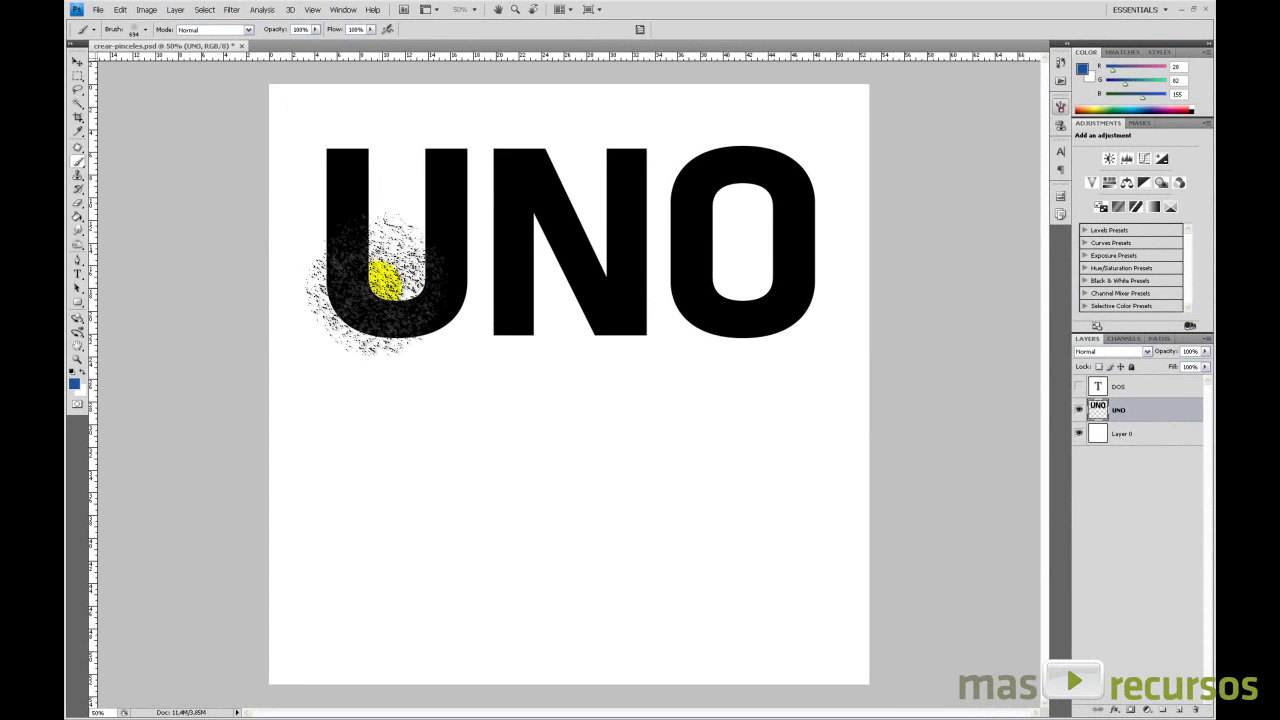
mouse_move(385, 280)
mouse_down()
mouse_move(334, 274)
mouse_move(314, 243)
mouse_move(410, 330)
mouse_up()
key(ctrl+alt+z)
key(ctrl+alt+z)
key(ctrl+alt+z)
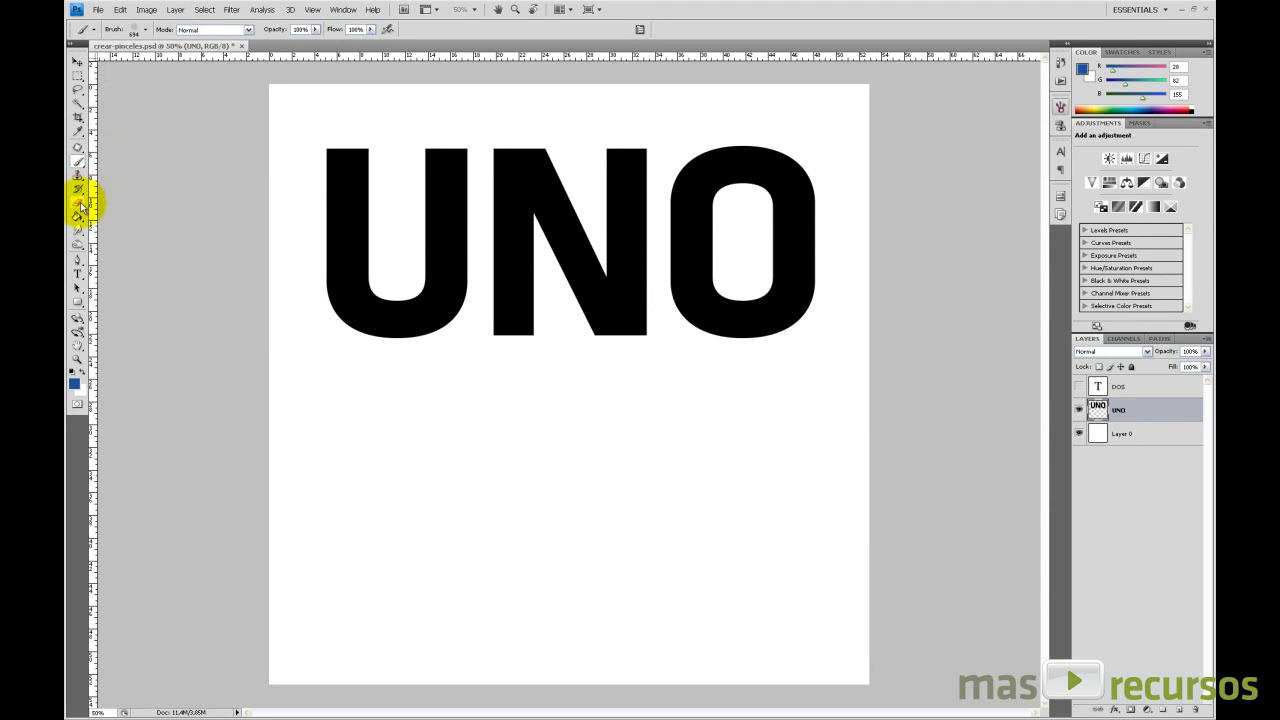
- Erase rough bites from the left edges of the U and O, the O's inner edge and the N with the Eraser
click(79, 205)
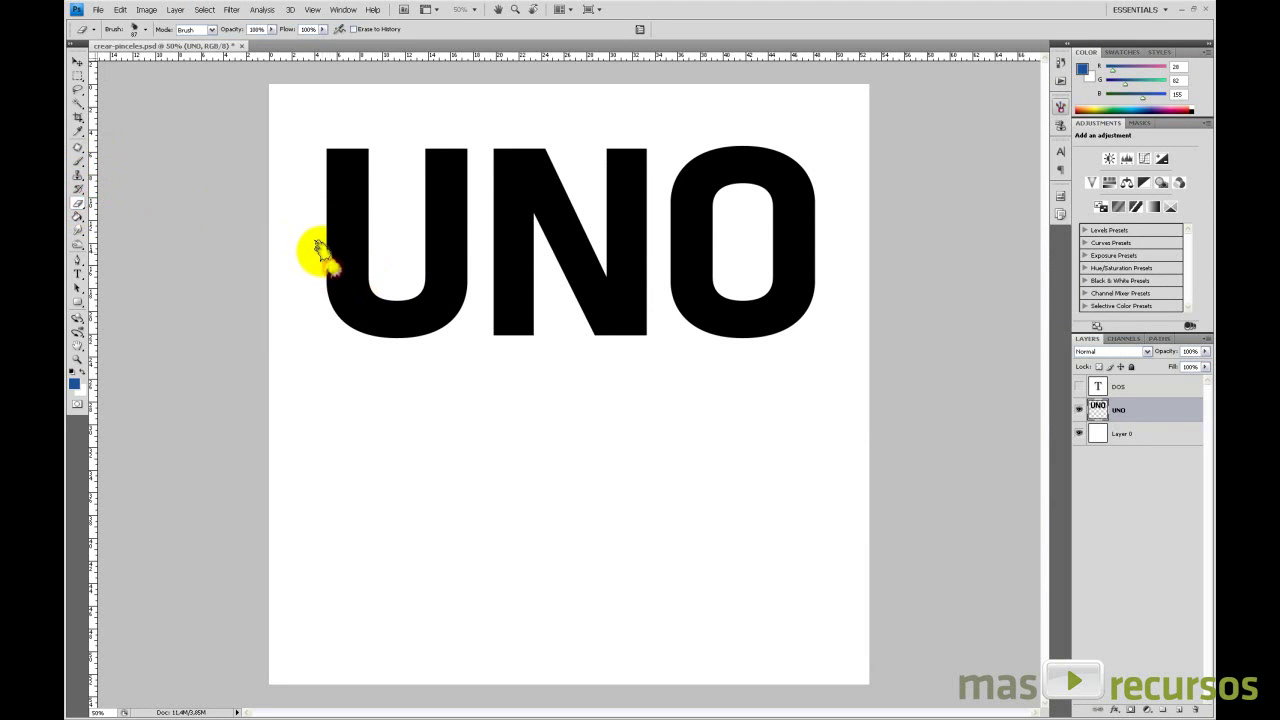
drag(318, 248, 320, 290)
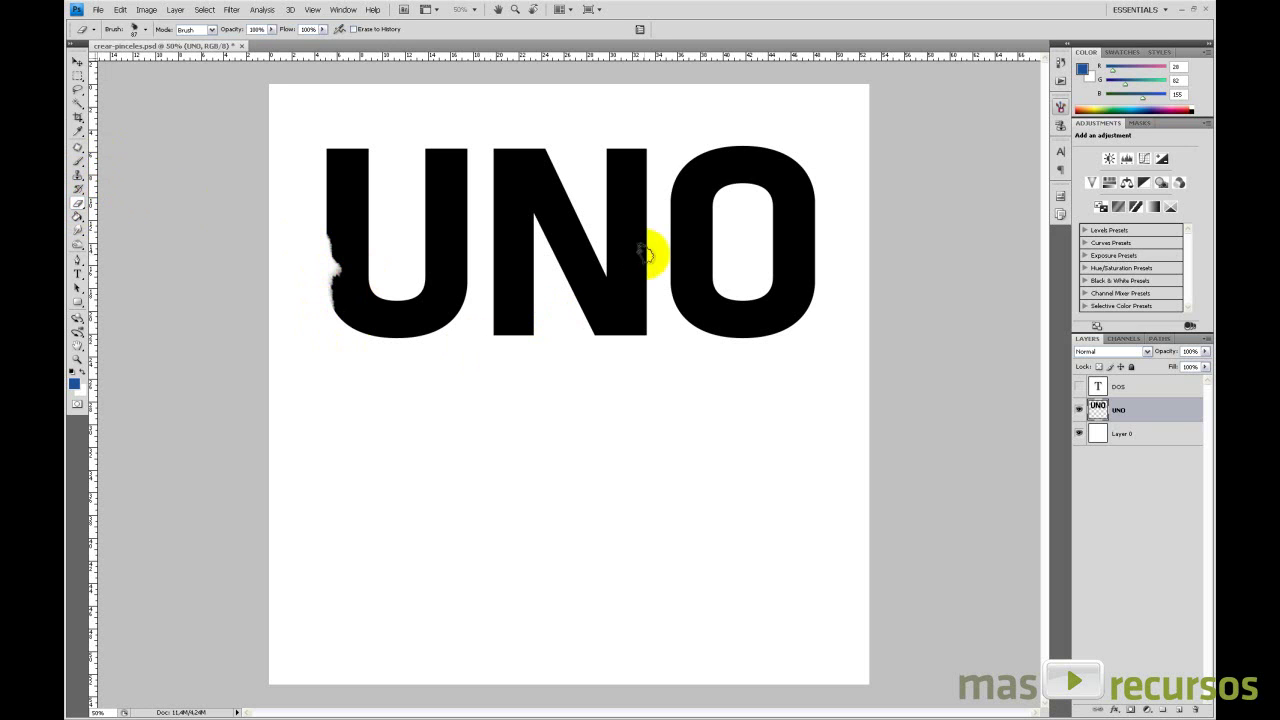
mouse_move(667, 232)
mouse_down()
mouse_move(664, 282)
mouse_move(666, 252)
mouse_move(665, 295)
mouse_up()
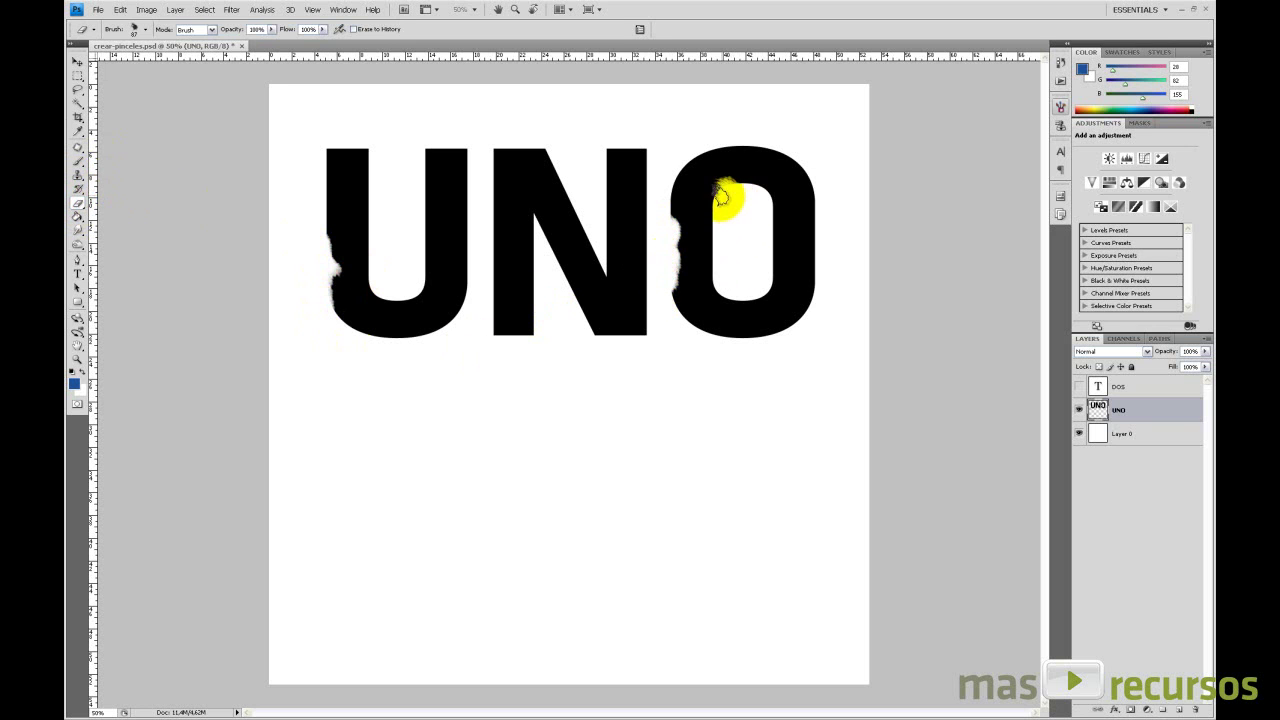
drag(718, 205, 762, 212)
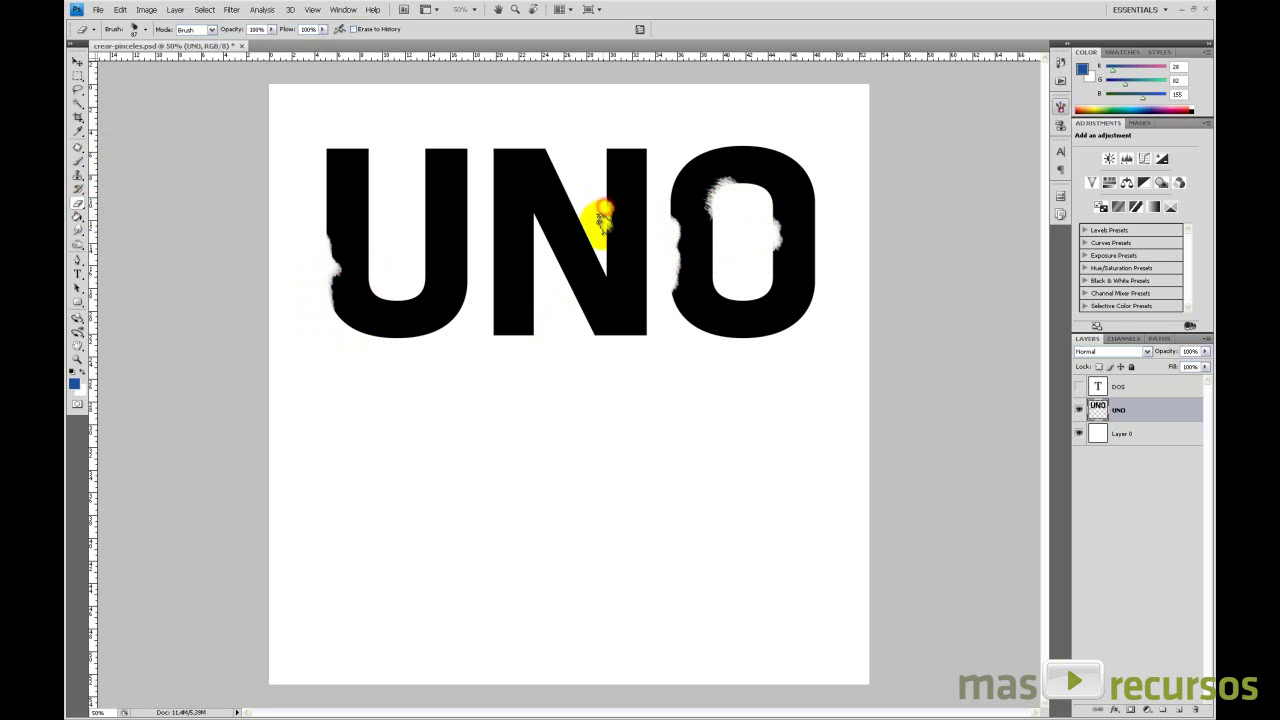
- Switch the Eraser to the 756 px cracked-texture brush and erase its pattern into the N and nearby lettering
click(133, 33)
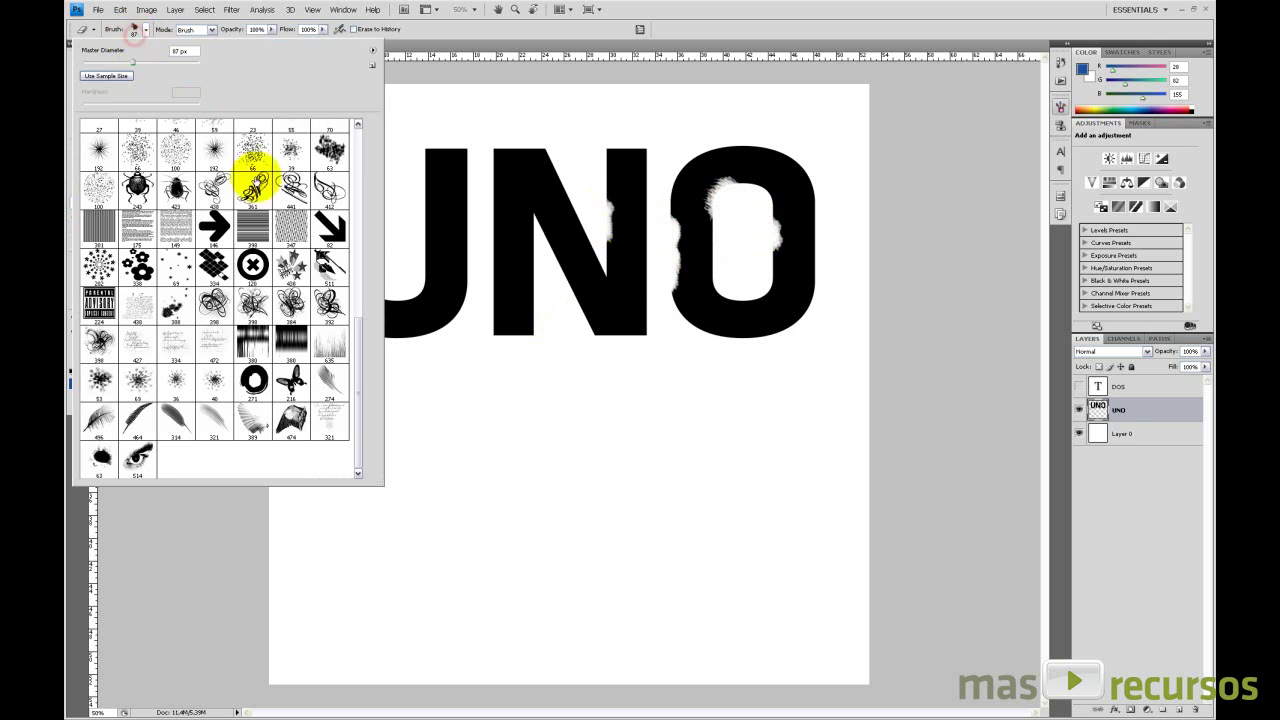
scroll(314, 263, up, 10)
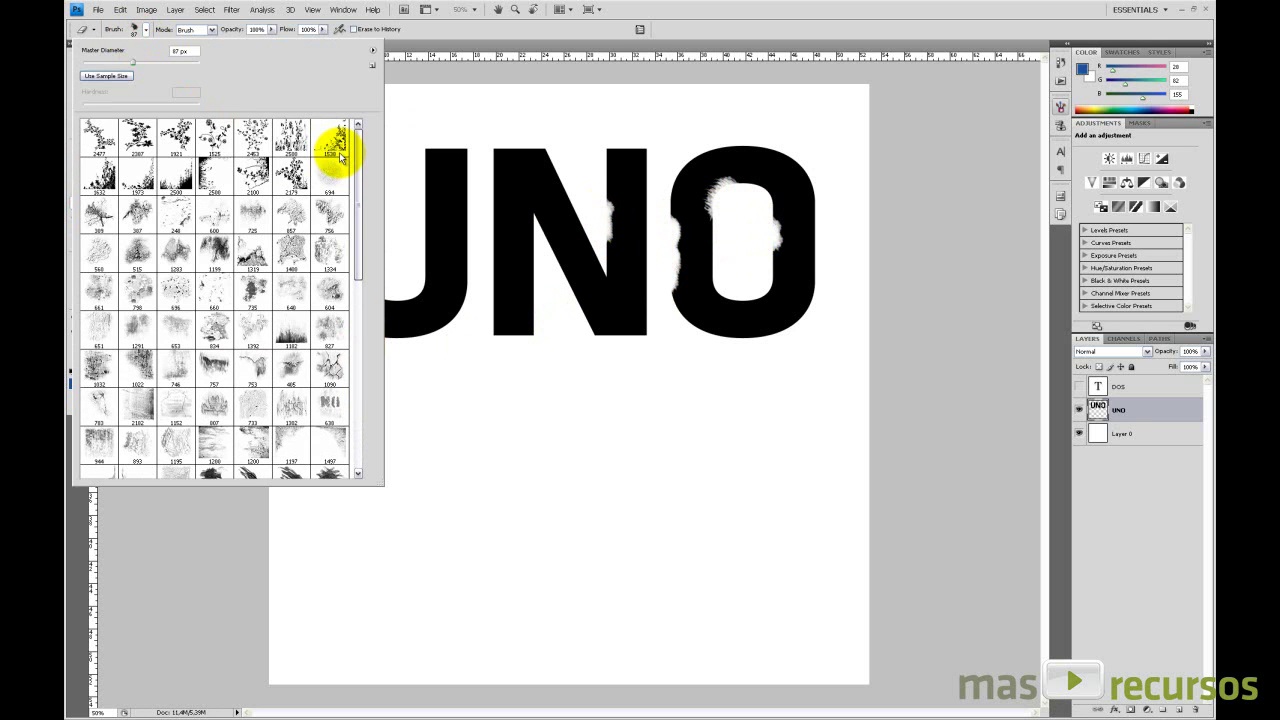
click(329, 214)
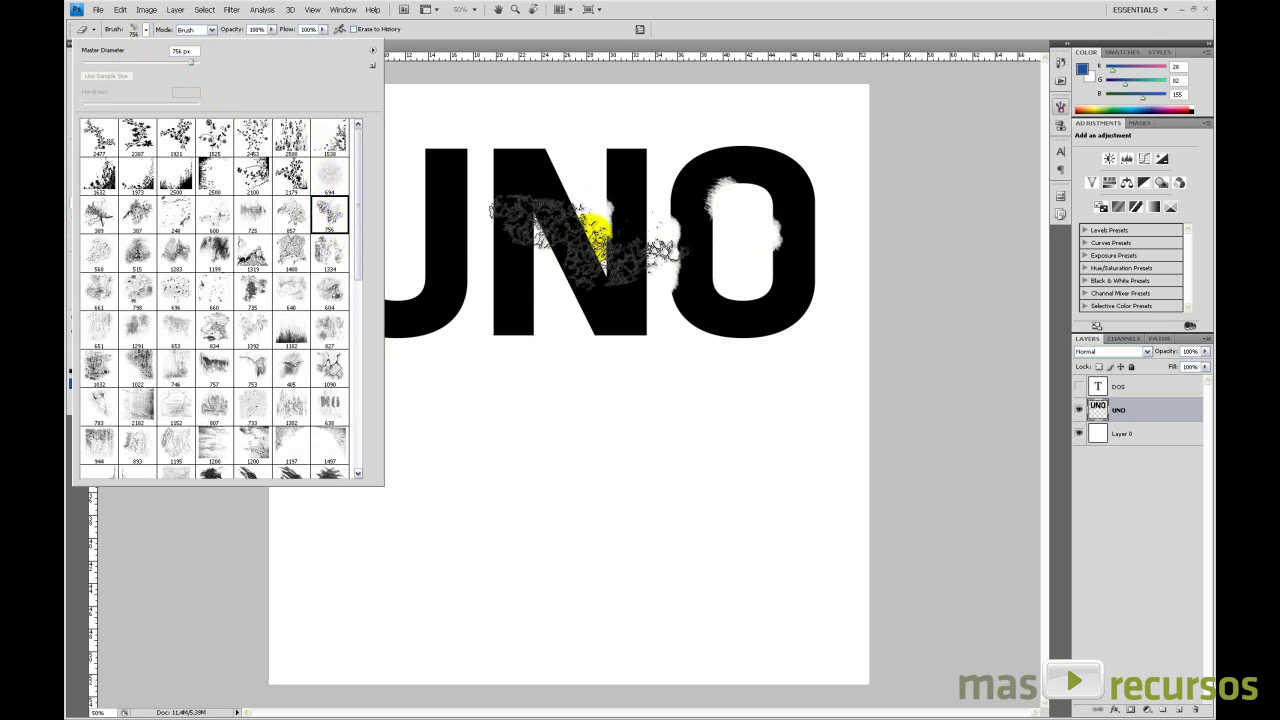
click(578, 237)
mouse_move(540, 298)
mouse_down()
mouse_move(478, 285)
mouse_move(376, 338)
mouse_move(348, 338)
mouse_move(315, 170)
mouse_move(323, 125)
mouse_move(341, 118)
mouse_move(598, 140)
mouse_move(605, 105)
mouse_move(600, 119)
mouse_move(531, 114)
mouse_up()
- Distress the tops, bottoms and sides of the UNO letters with the Eraser's 725 px grainy brush
click(145, 30)
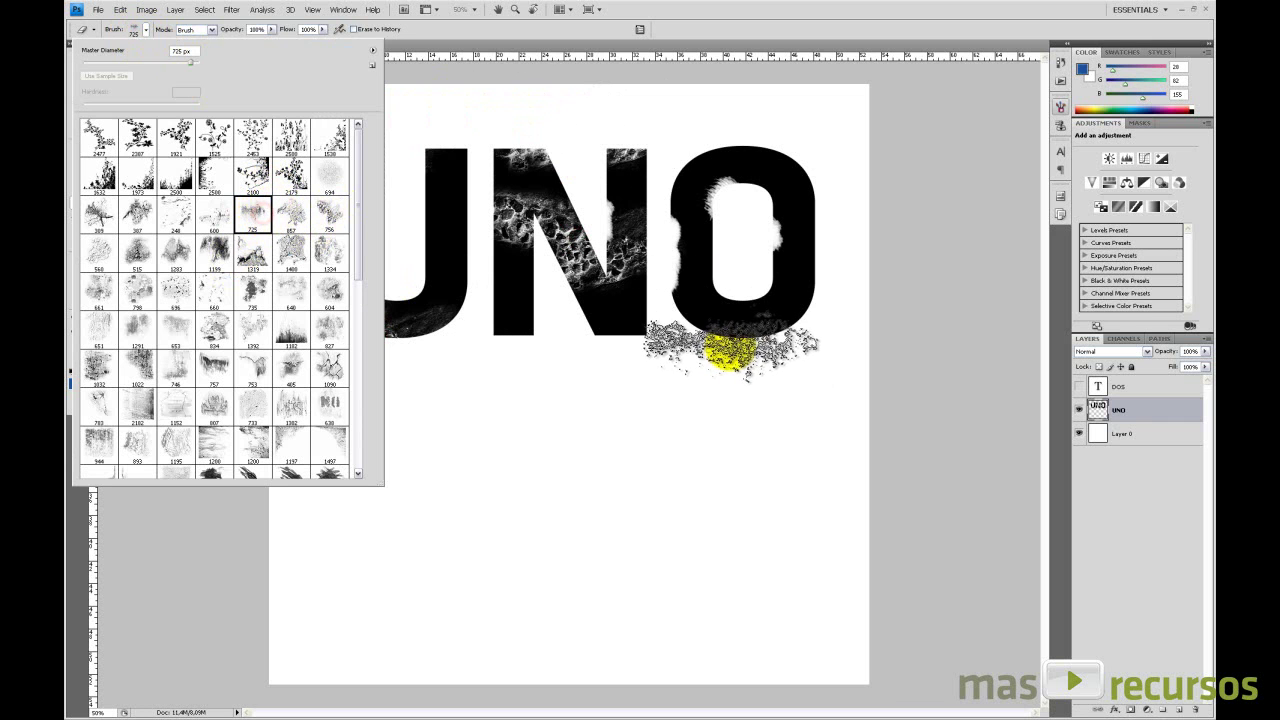
click(737, 337)
click(754, 300)
click(323, 337)
click(274, 272)
click(271, 238)
click(273, 198)
click(272, 142)
click(337, 132)
click(421, 135)
click(571, 135)
click(645, 142)
click(699, 143)
click(742, 152)
click(843, 235)
click(886, 206)
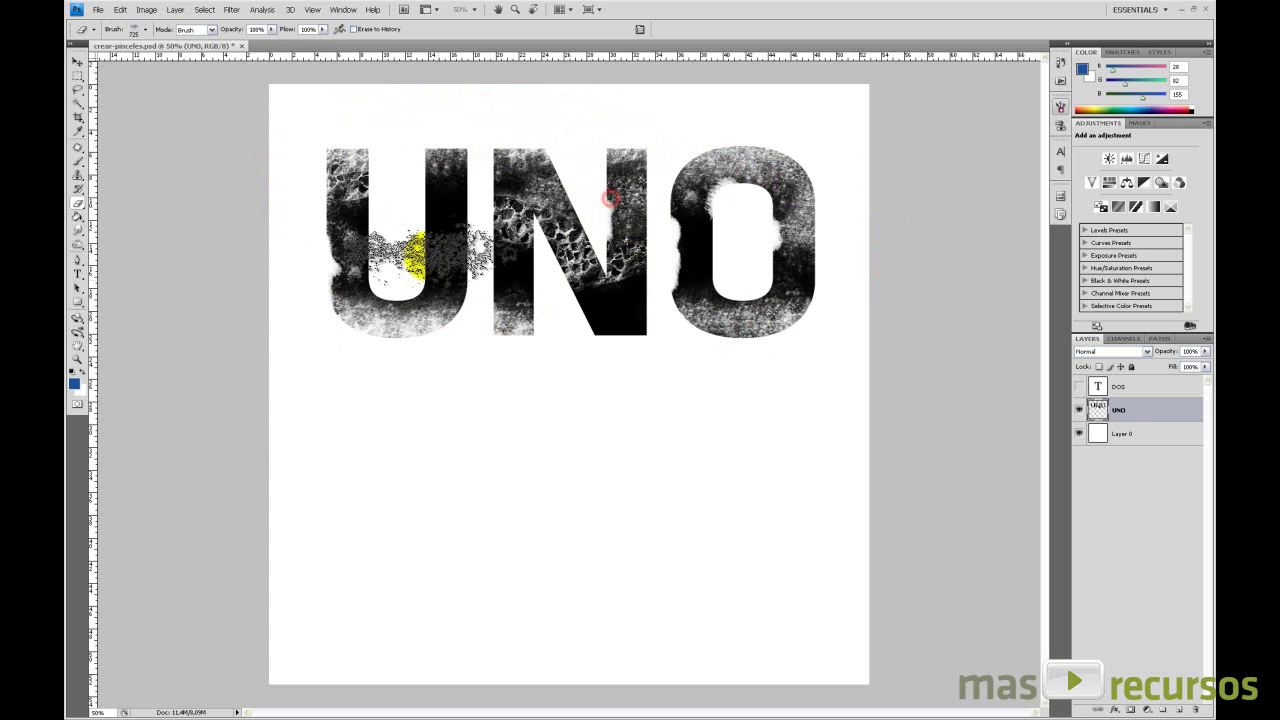
click(365, 186)
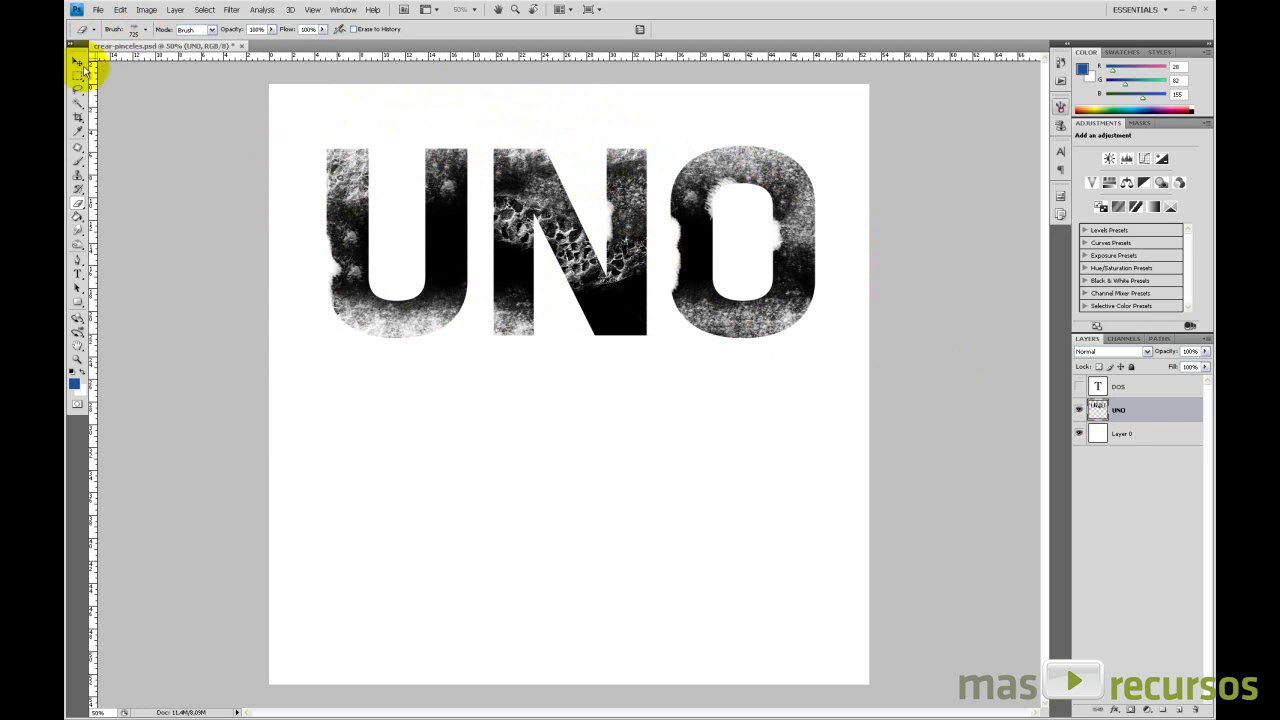
mouse_move(625, 362)
mouse_down()
mouse_move(566, 351)
mouse_move(618, 328)
mouse_move(614, 349)
mouse_move(580, 349)
mouse_up()
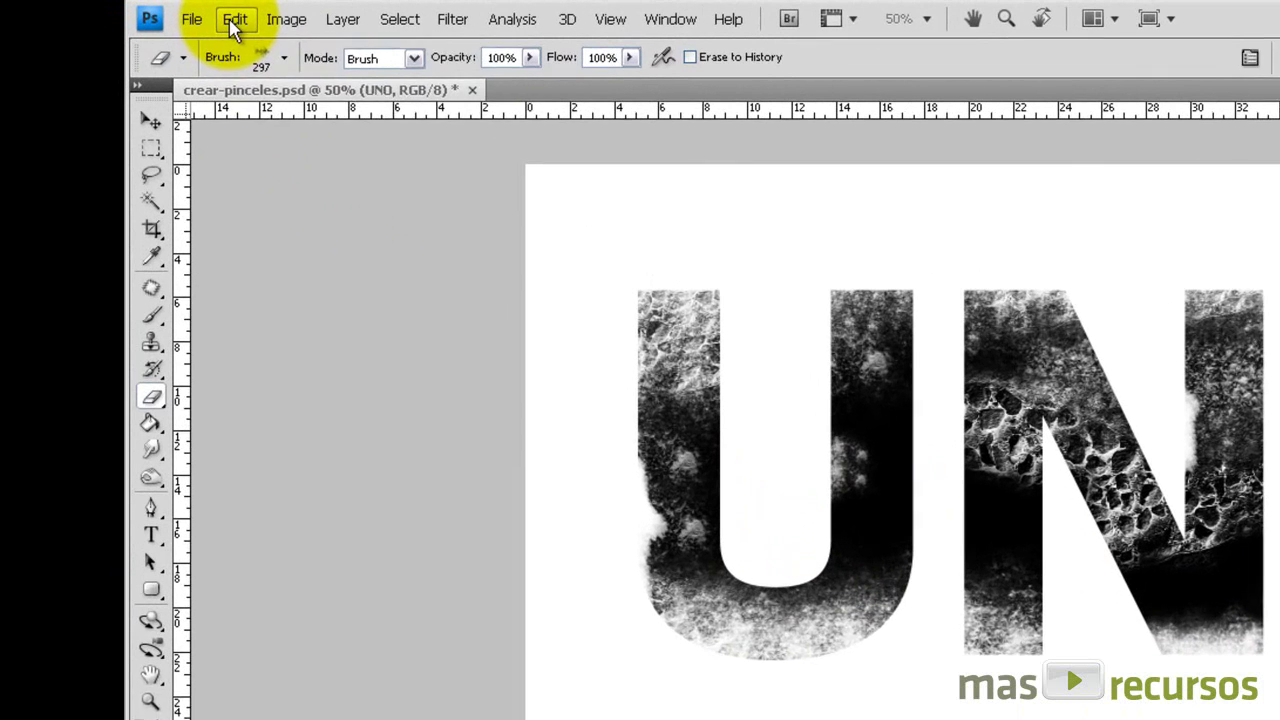
- Define a brush preset from the distressed UNO lettering, named "un"
click(126, 11)
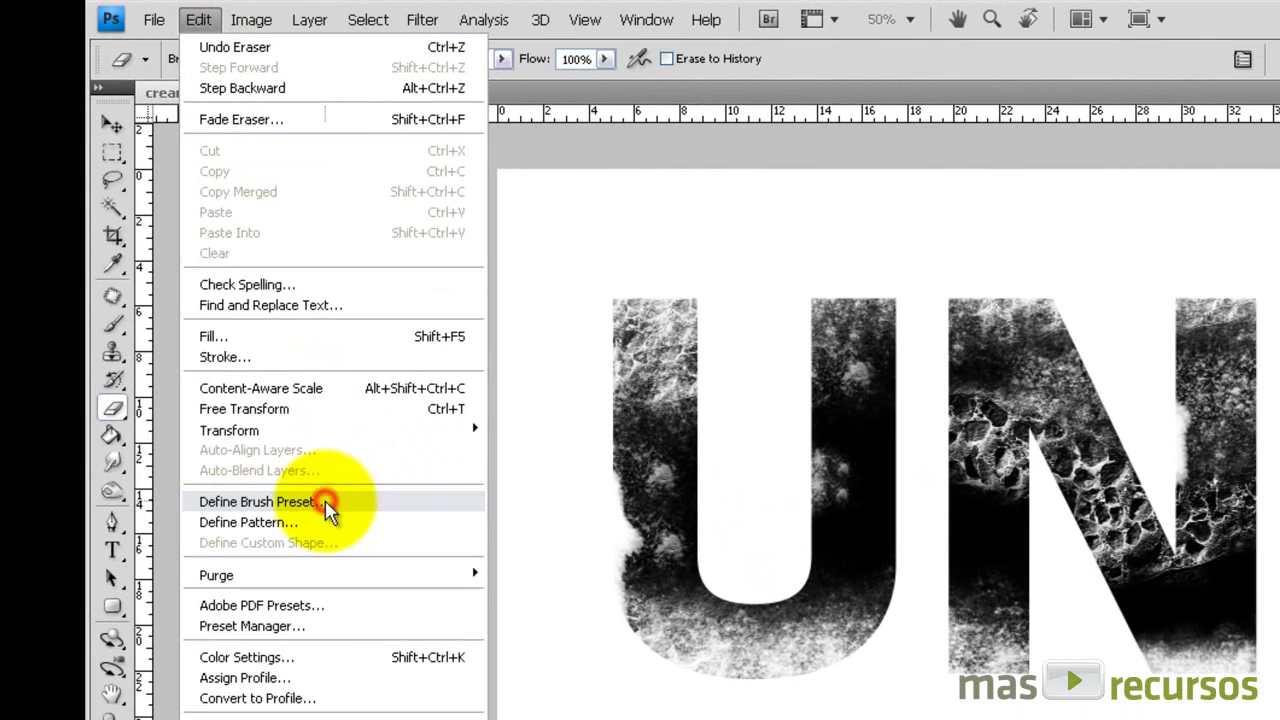
click(368, 505)
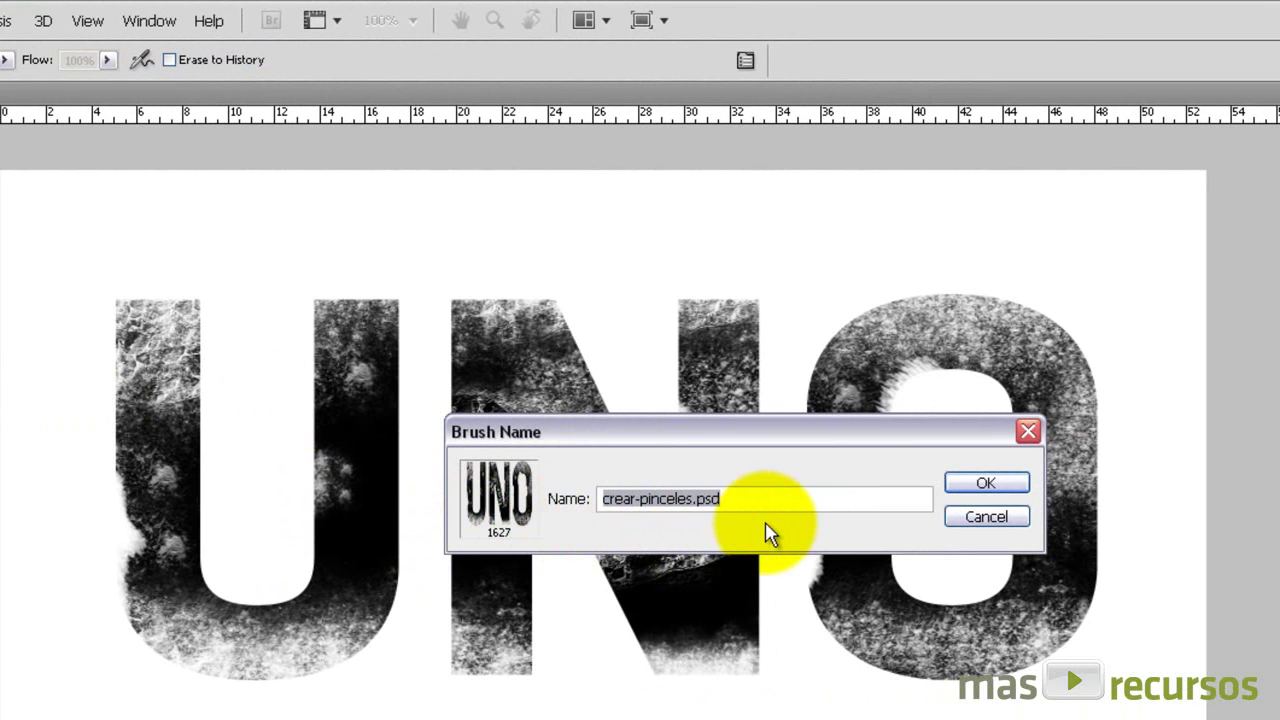
text(un)
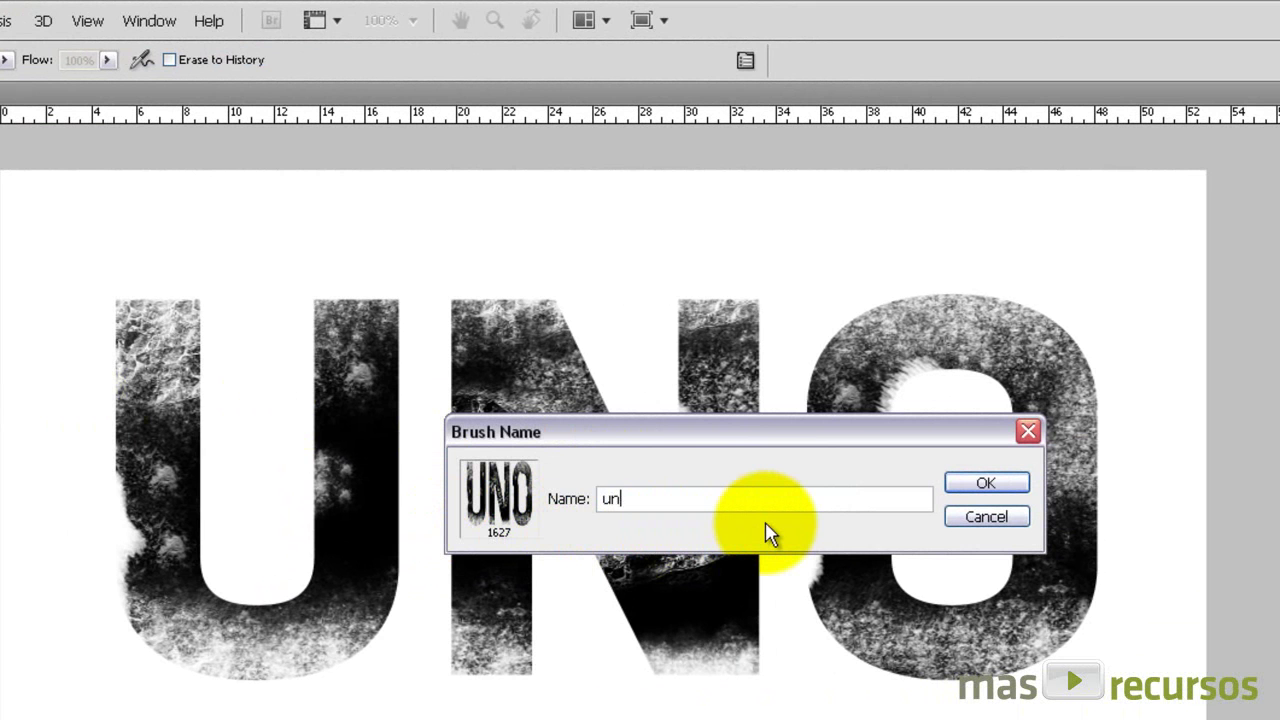
click(965, 485)
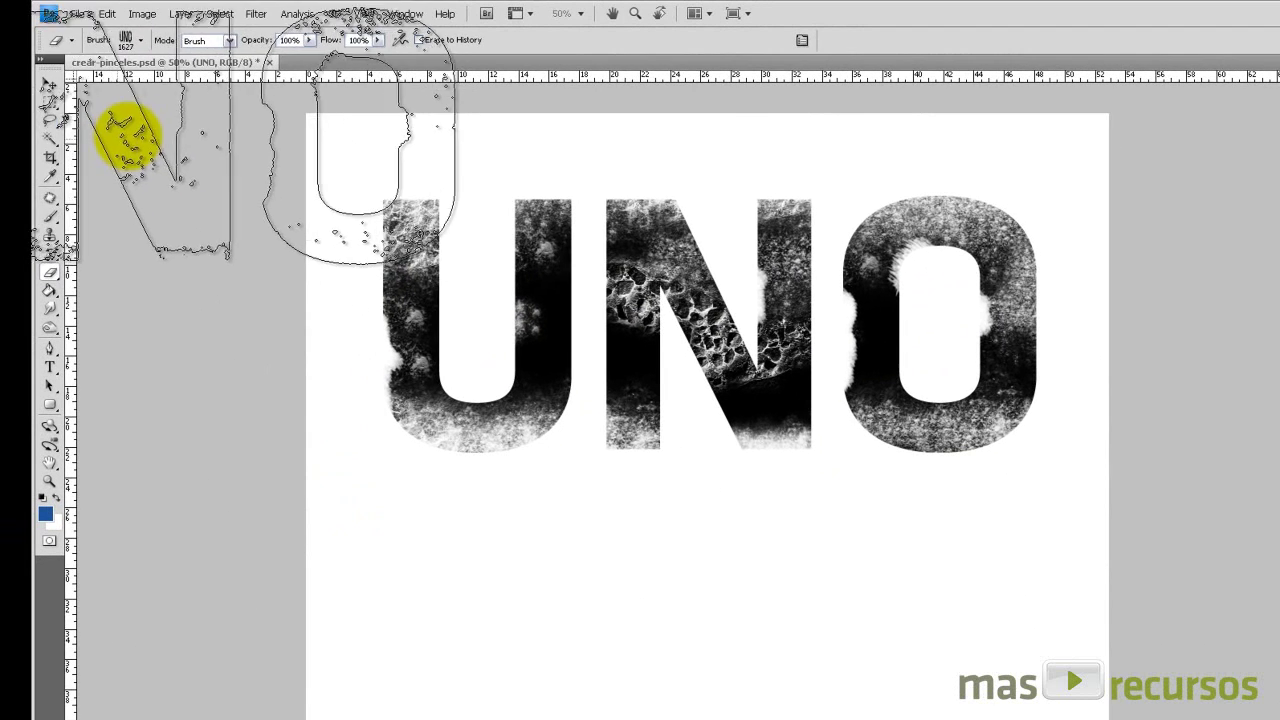
- Locate the newly defined UNO brush at the end of the Brush tool's presets
click(50, 103)
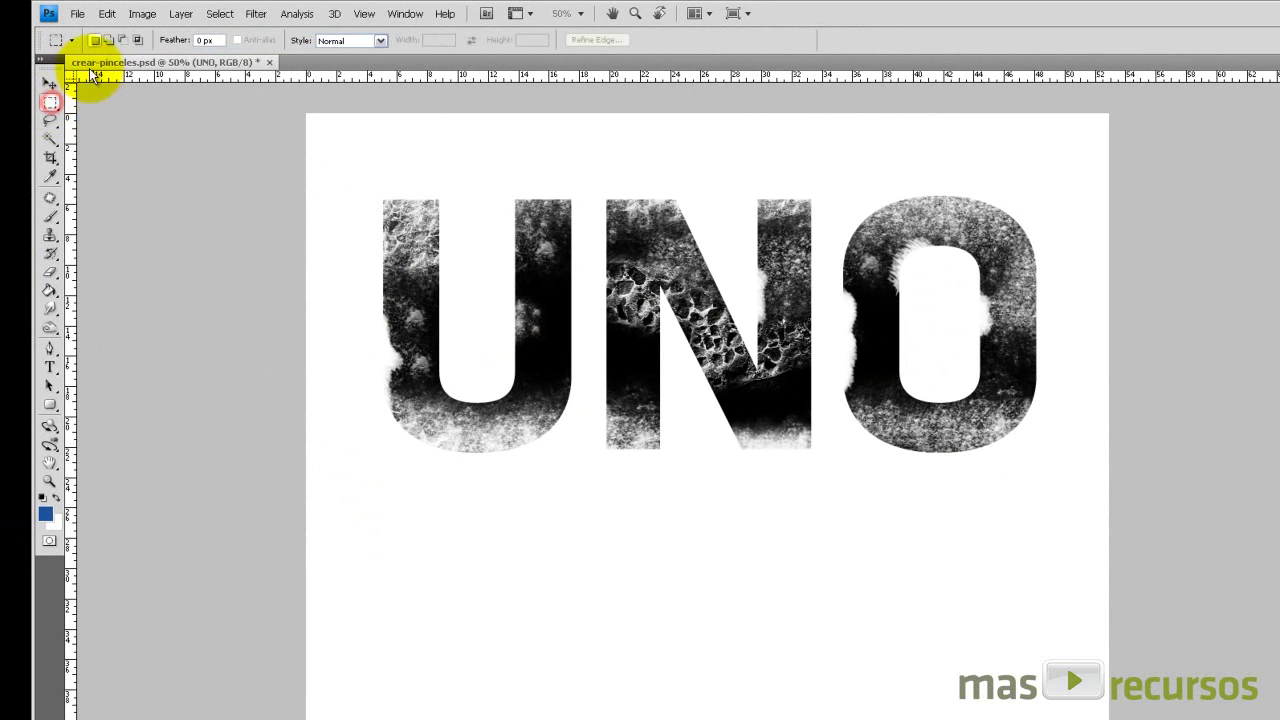
click(51, 218)
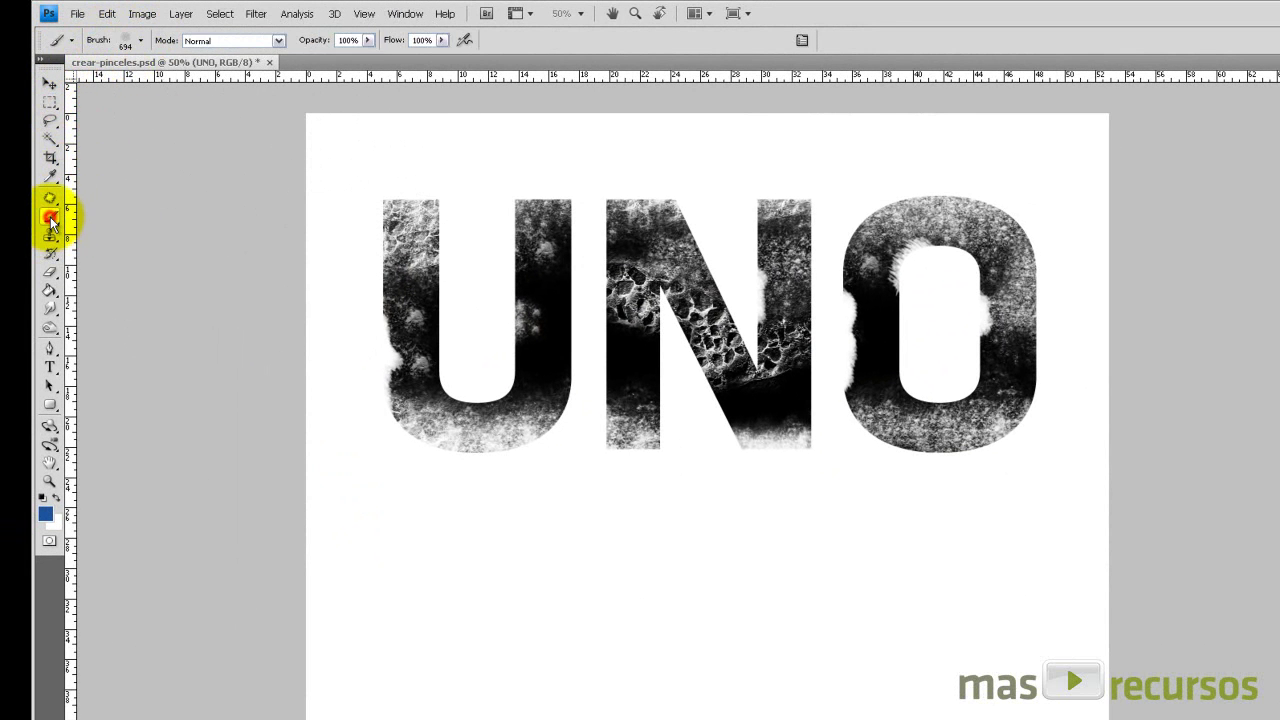
click(126, 44)
drag(424, 276, 427, 582)
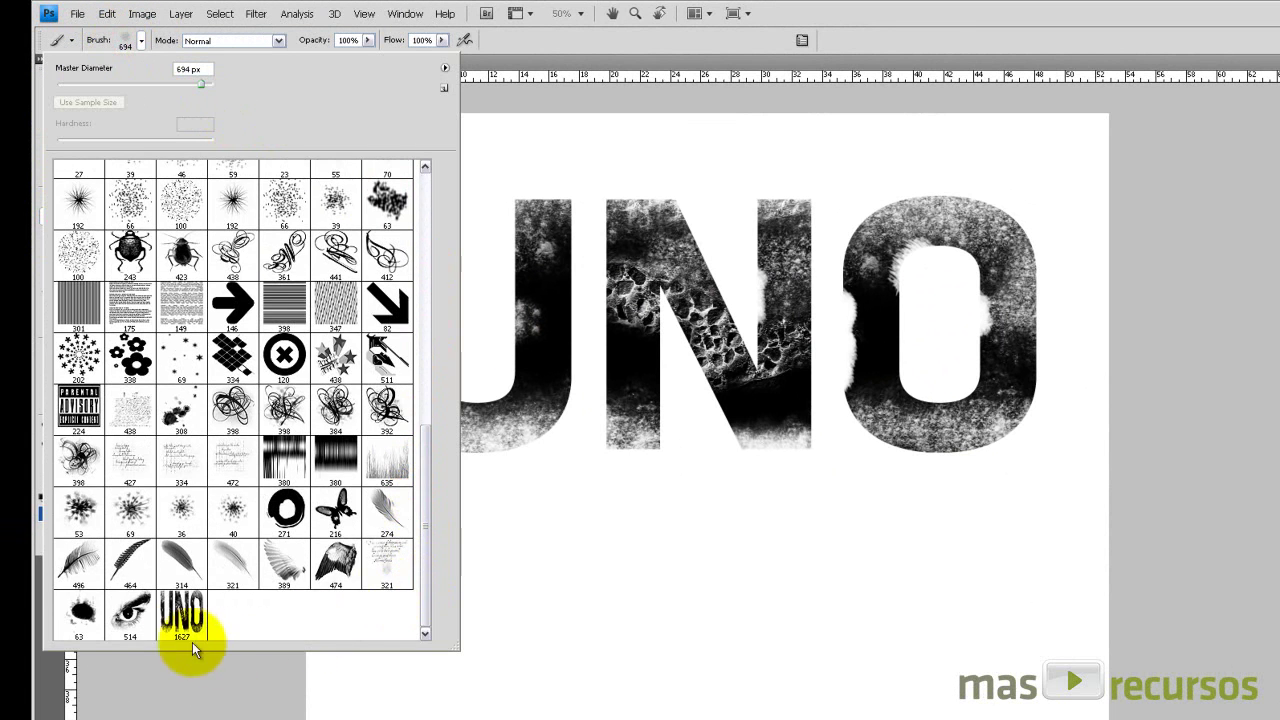
- Choose the 1627 px UNO brush and stamp it once in blue below the original lettering on Layer 1
click(186, 614)
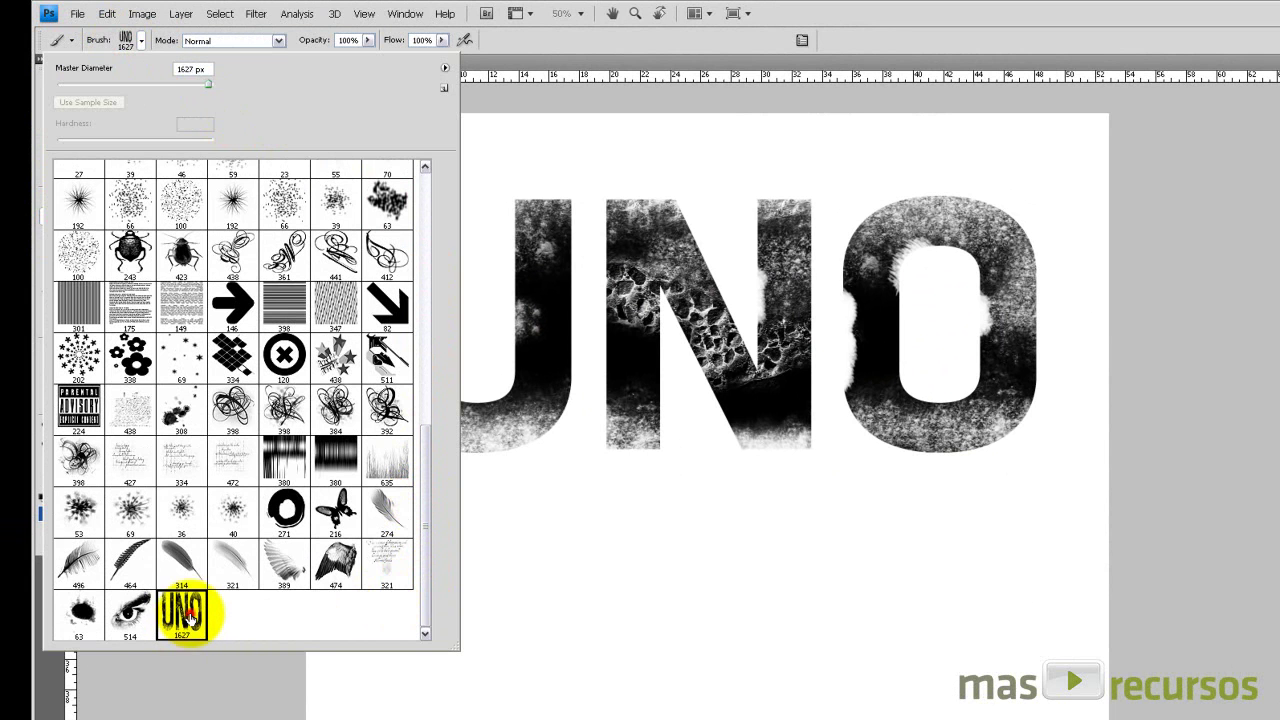
click(767, 643)
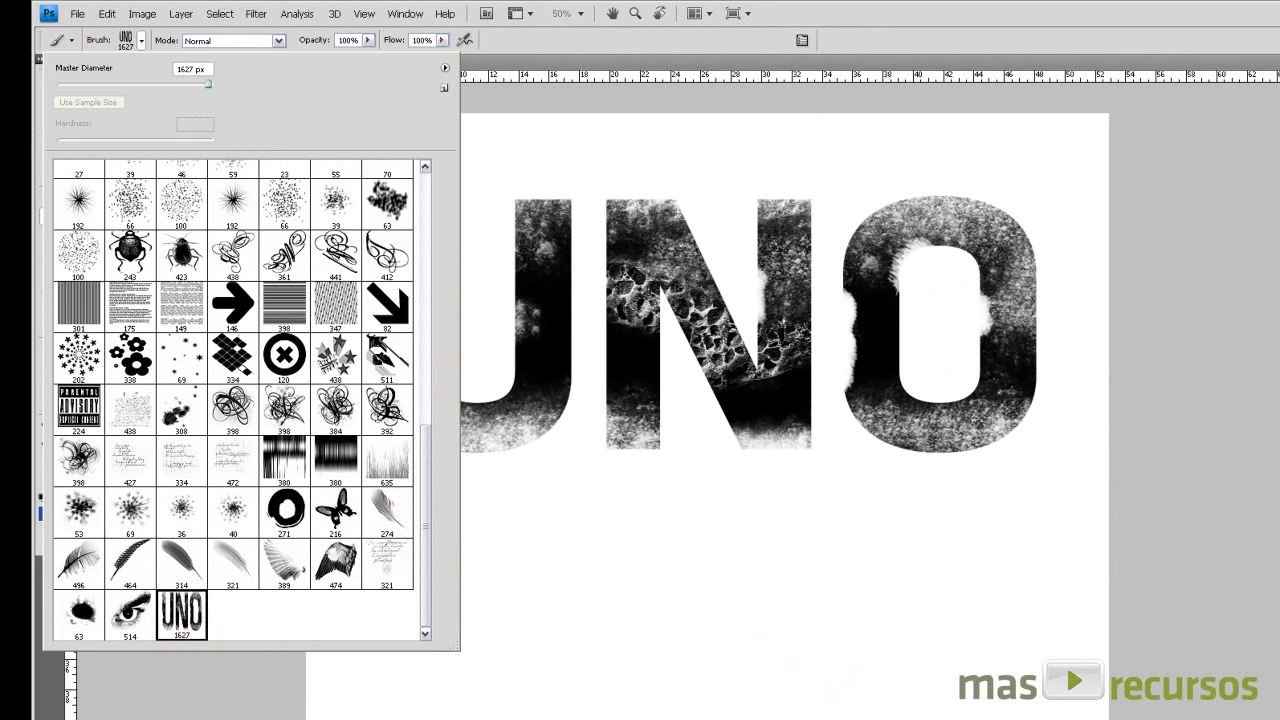
key(Return)
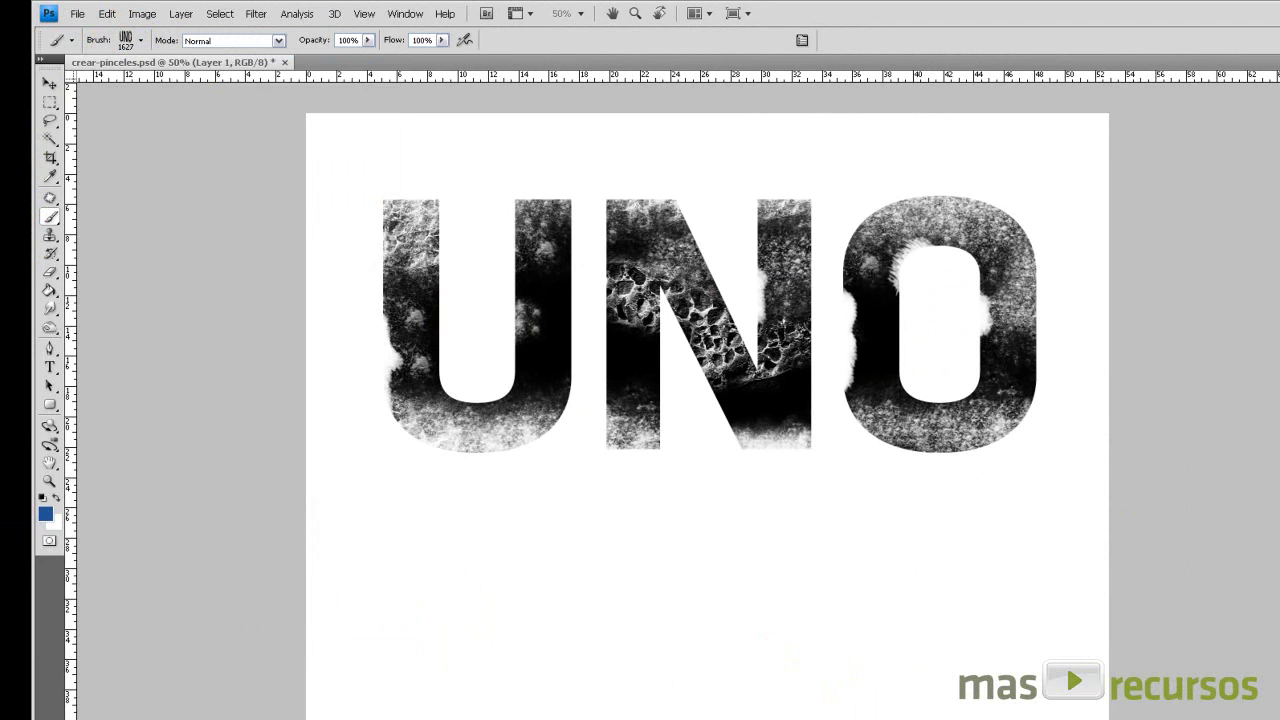
click(693, 630)
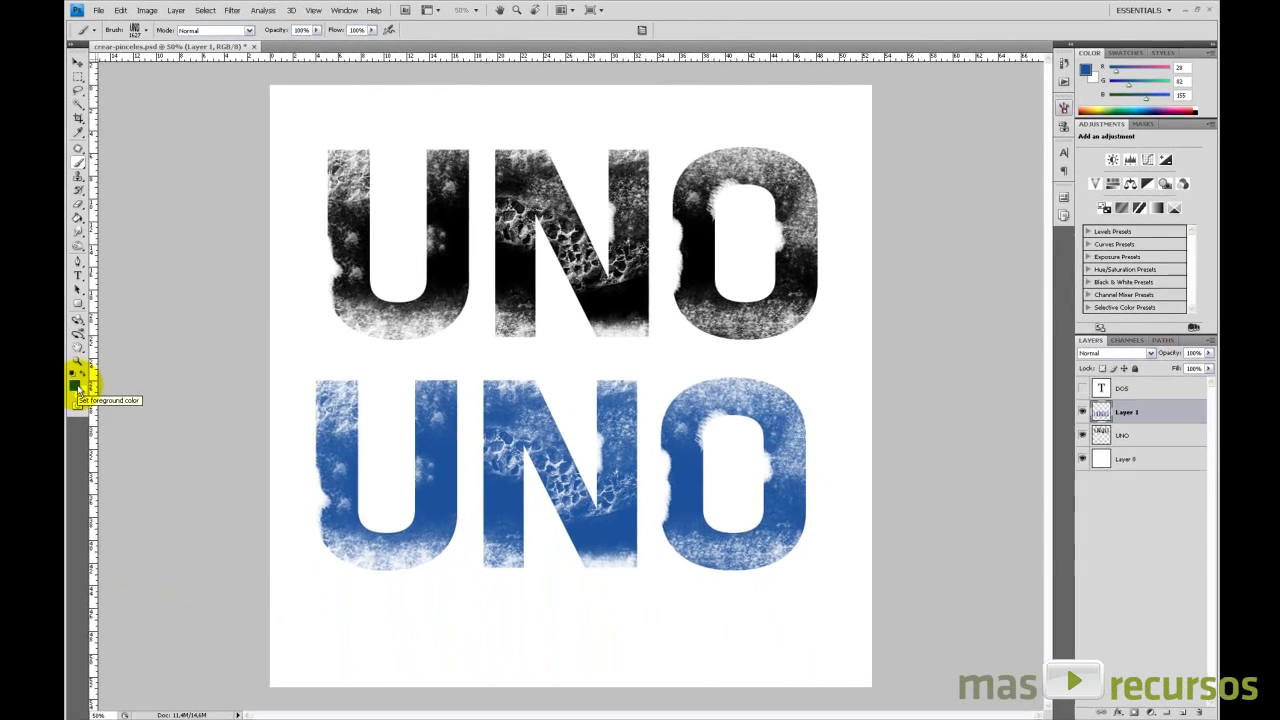
- Change the foreground colour to magenta and stamp the UNO brush three times, overlapping the lettering at different spots
click(47, 513)
click(985, 455)
click(915, 456)
click(1090, 422)
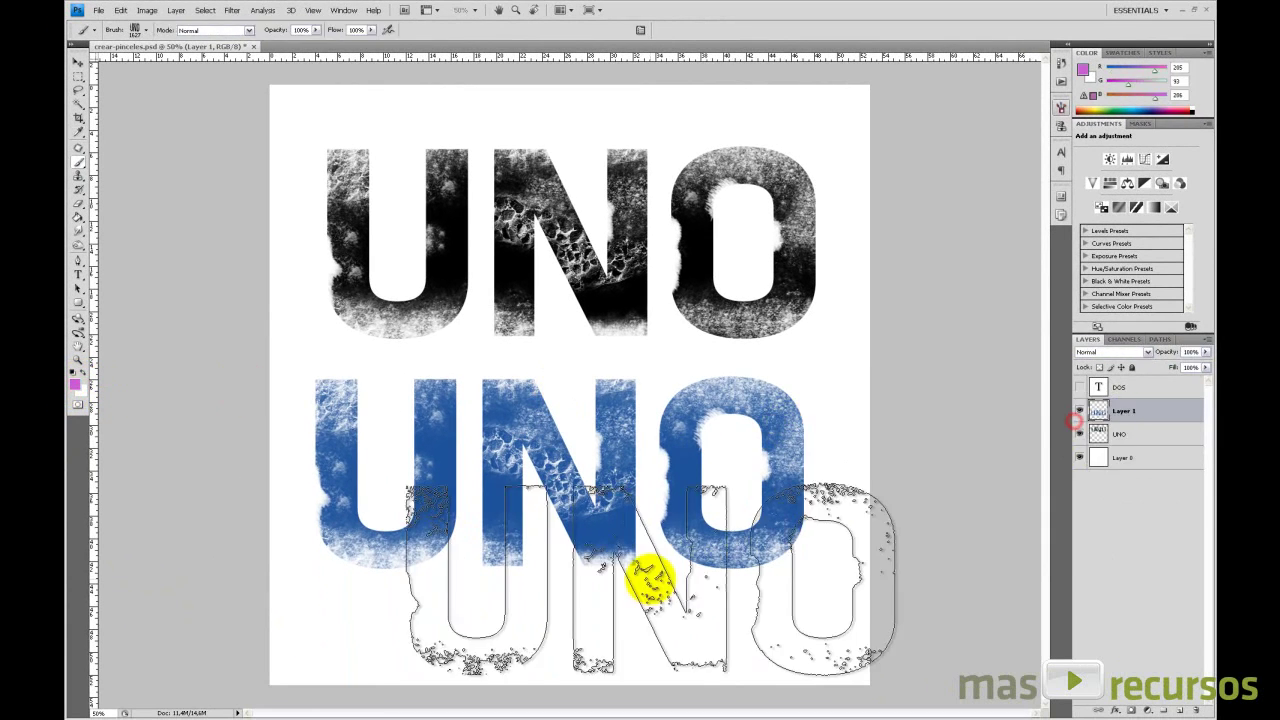
click(606, 578)
click(494, 382)
click(797, 290)
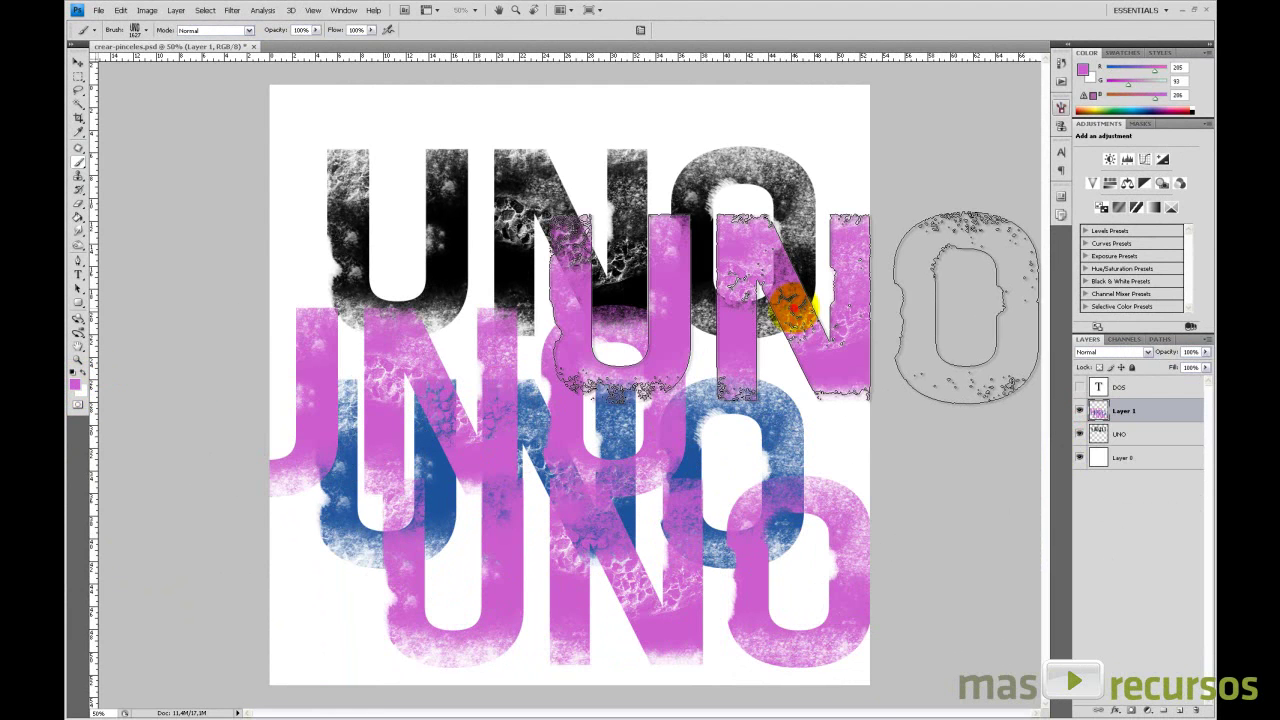
- Hide Layer 1 and the UNO layer, and make the DOS text layer visible and active
click(1080, 411)
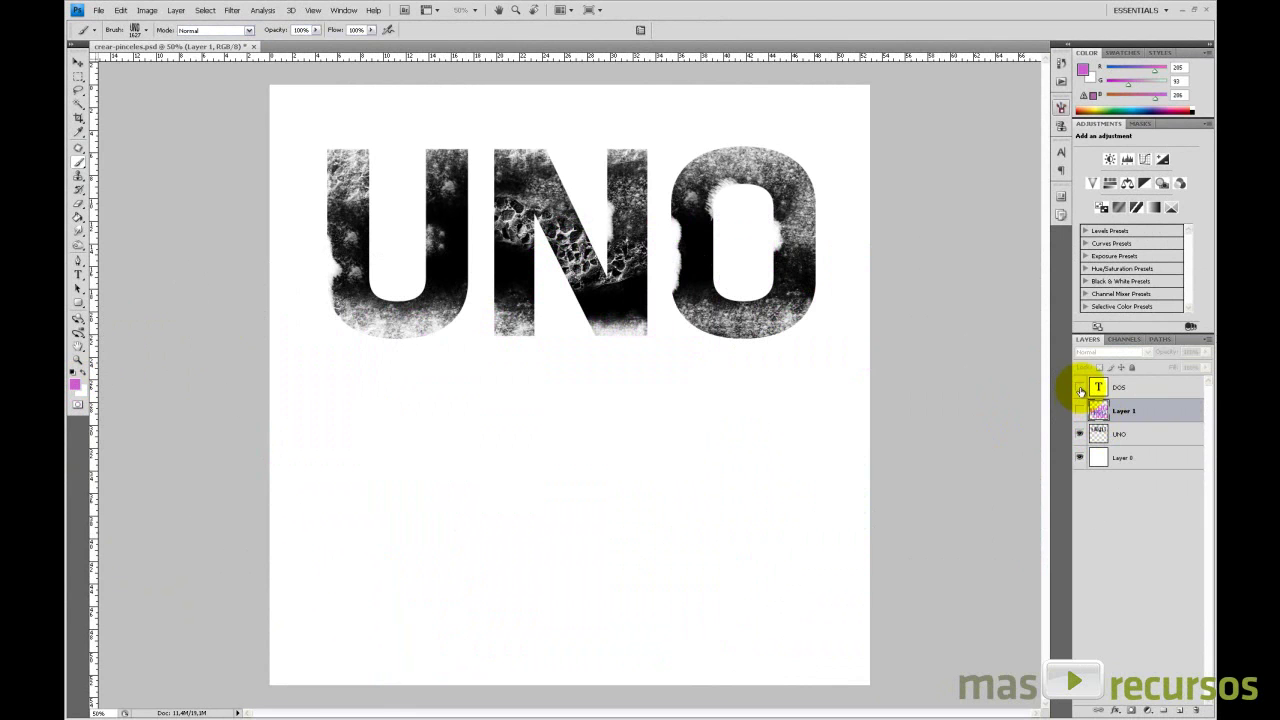
click(1080, 387)
click(1125, 387)
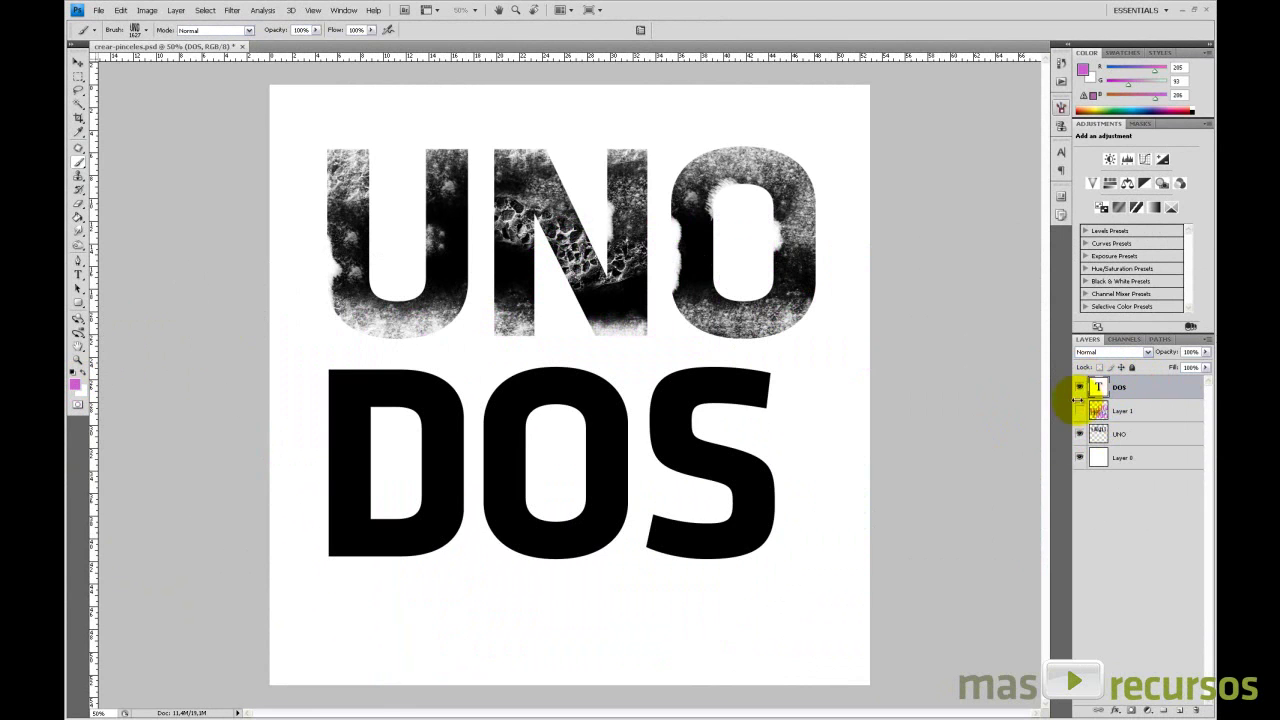
click(1078, 433)
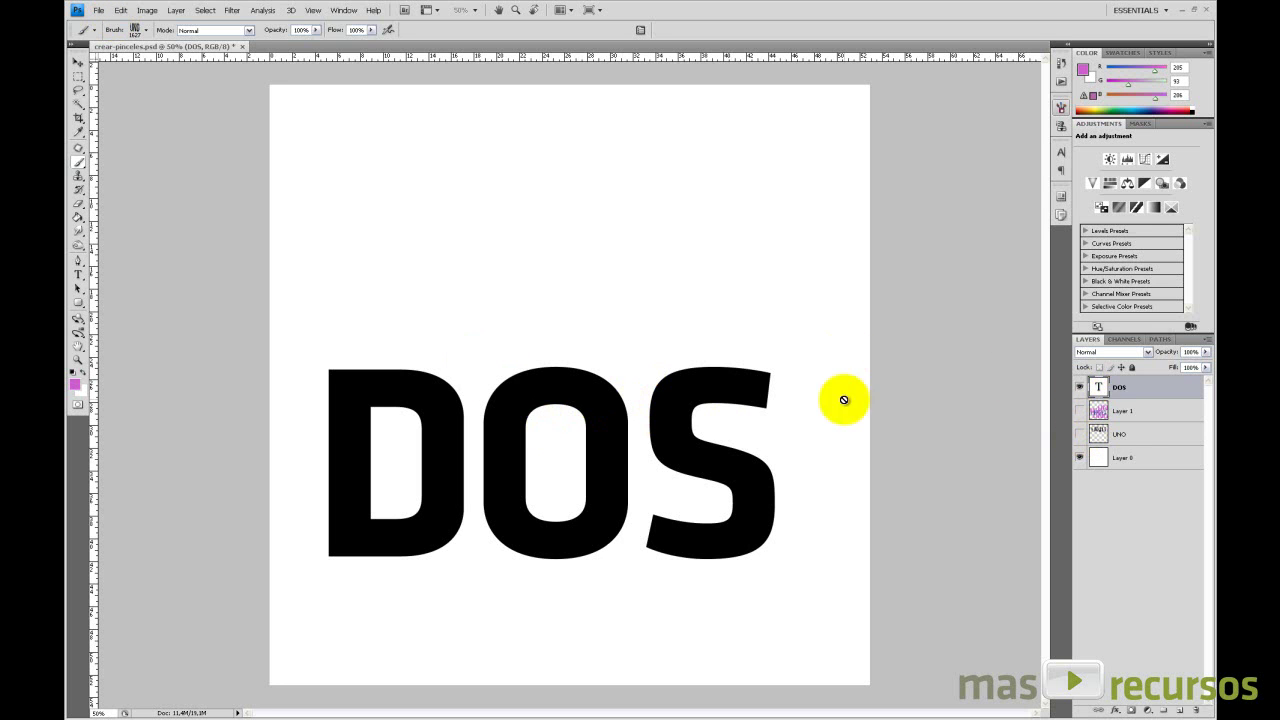
- Rasterize the DOS text layer and define it as a brush preset named "dos"
right_click(1136, 389)
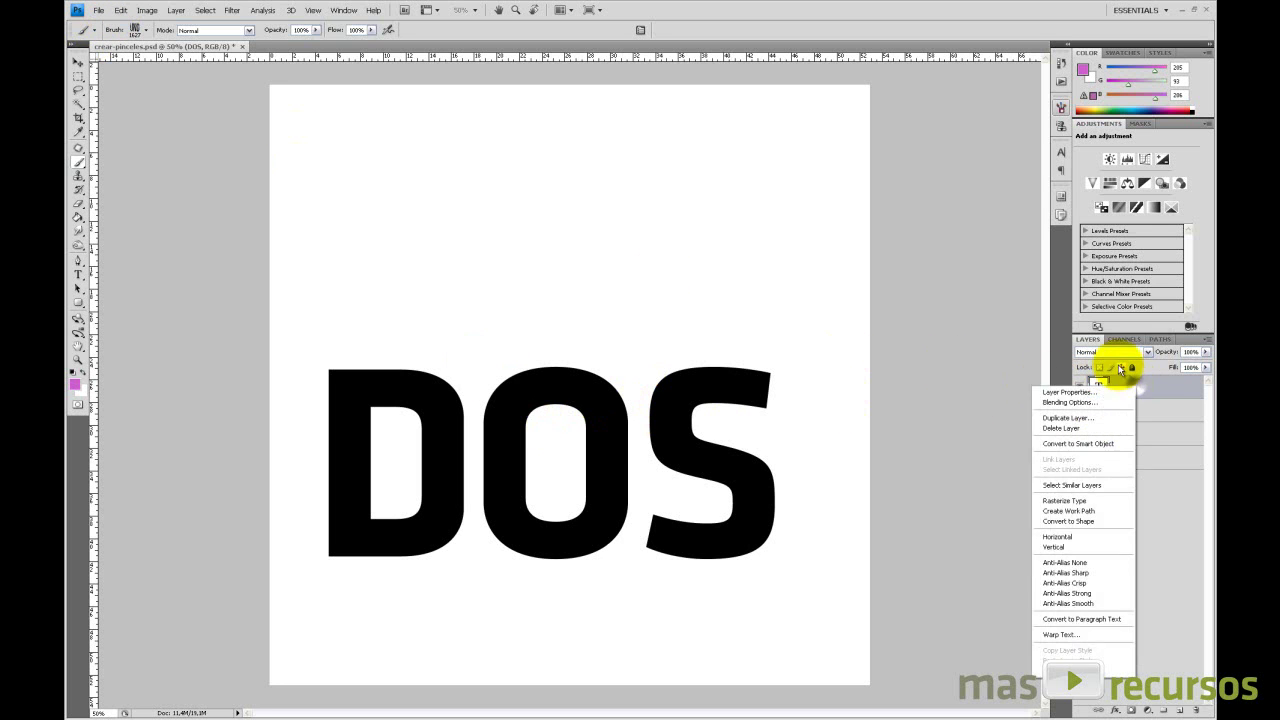
click(1087, 502)
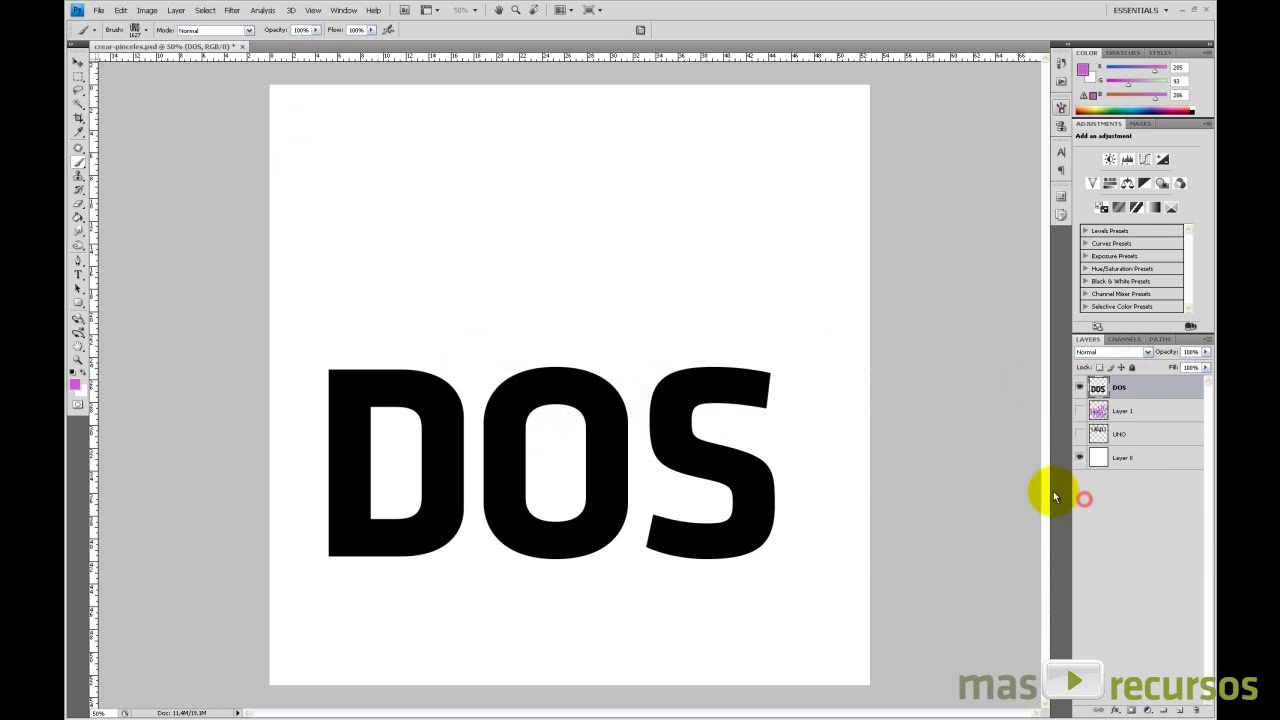
click(126, 11)
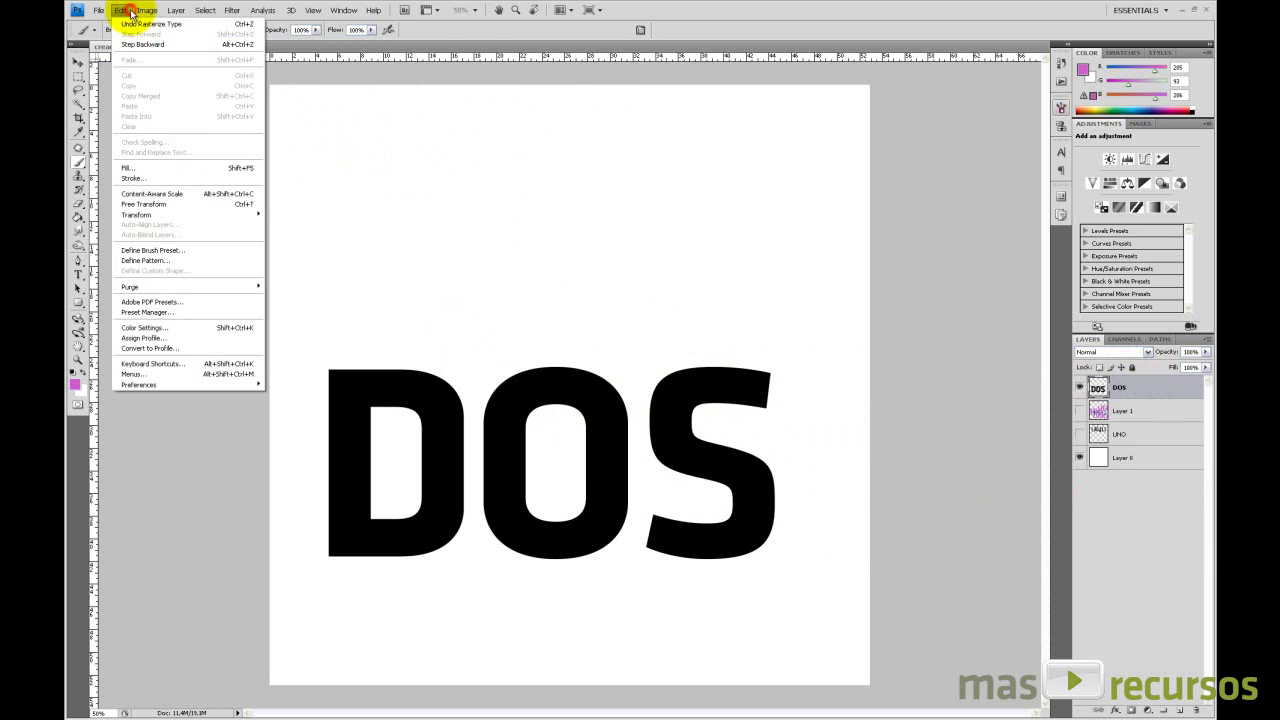
click(190, 251)
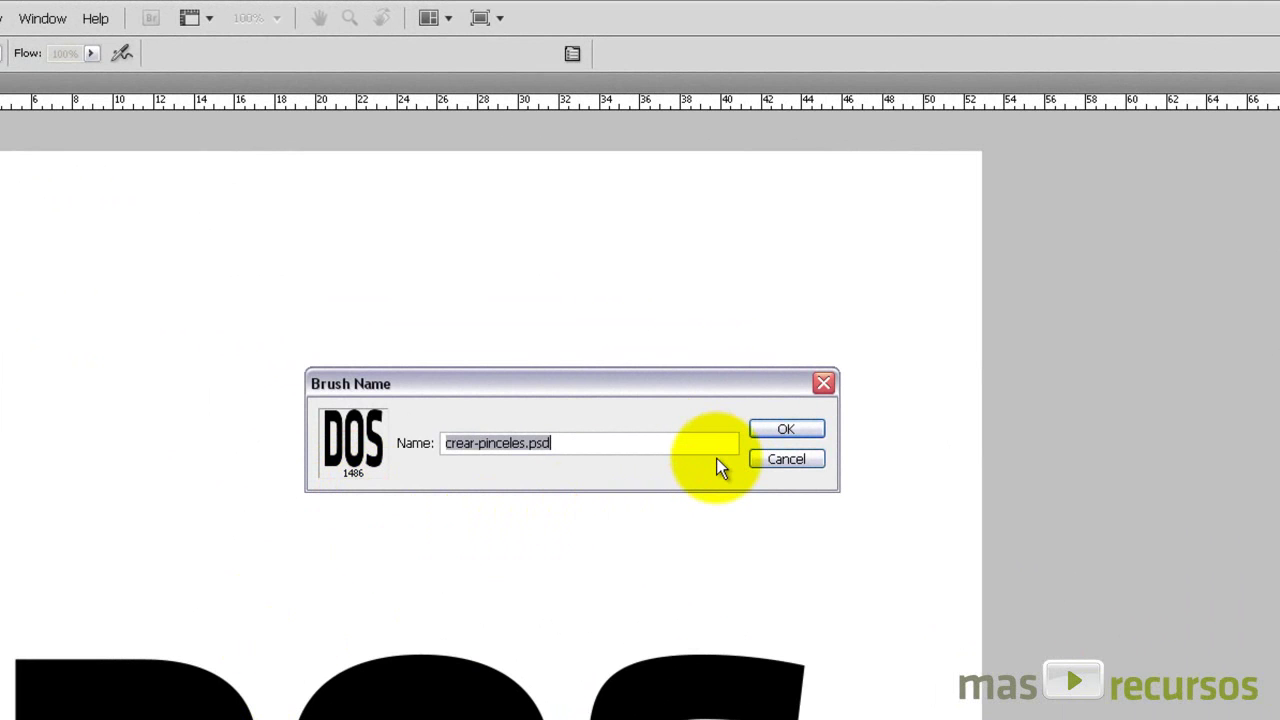
text(dos)
key(Return)
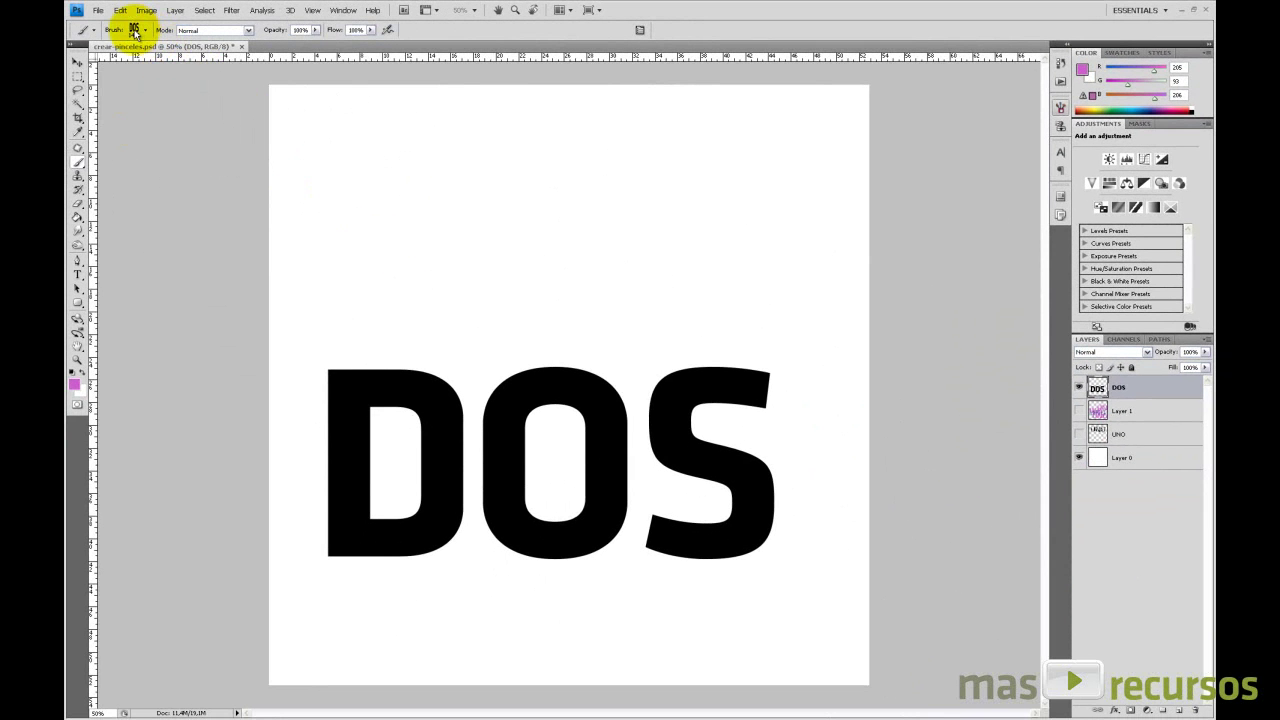
- Check the DOS brush among the presets, hide the DOS layer and add a new empty layer above it
click(132, 34)
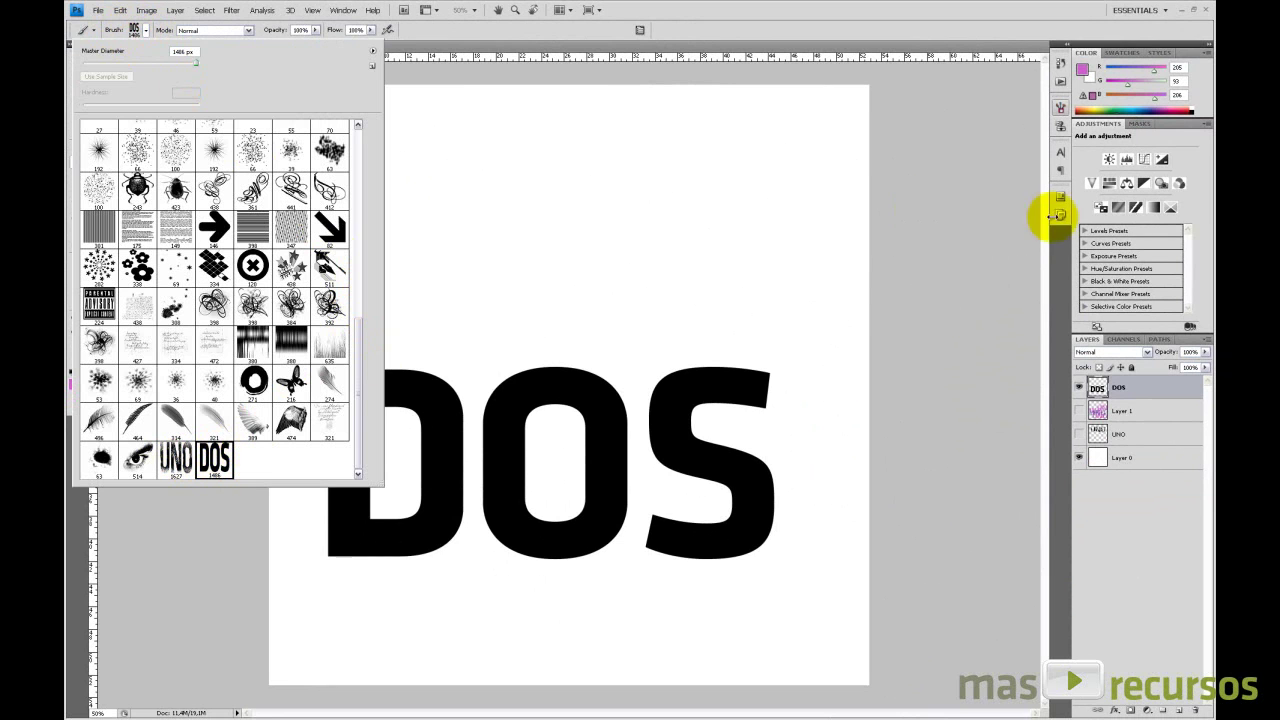
click(1079, 389)
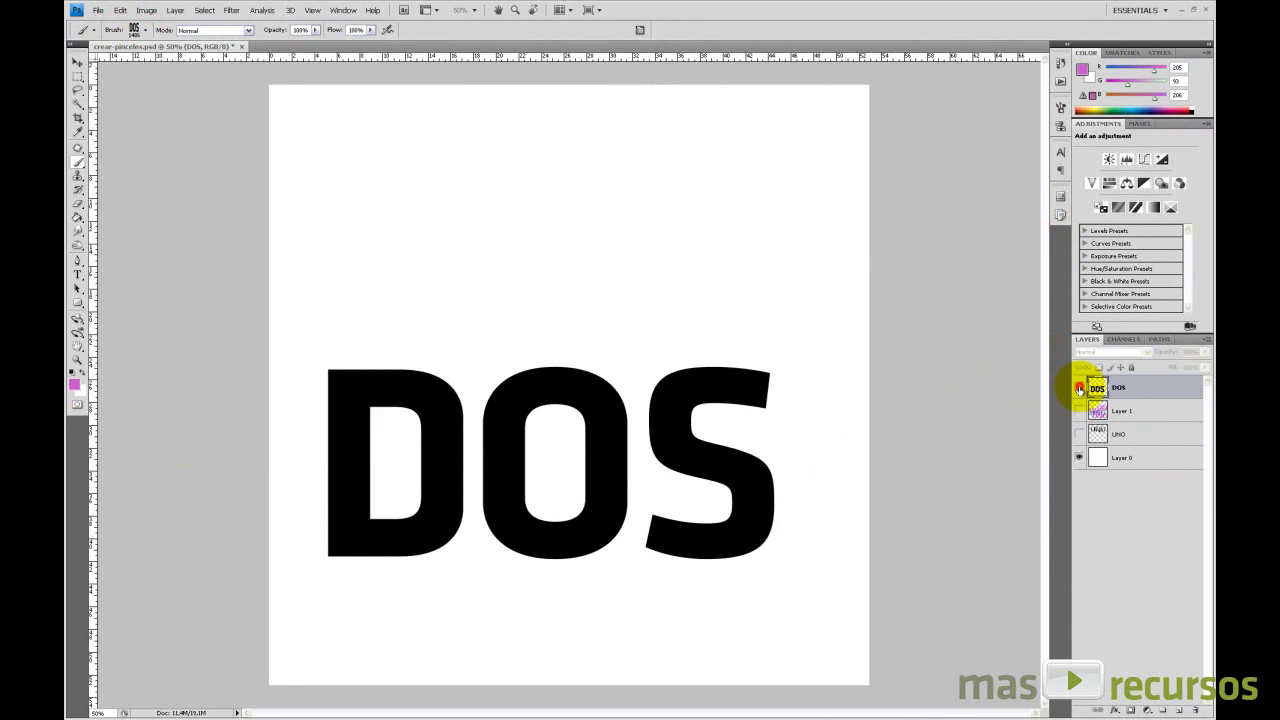
click(1078, 389)
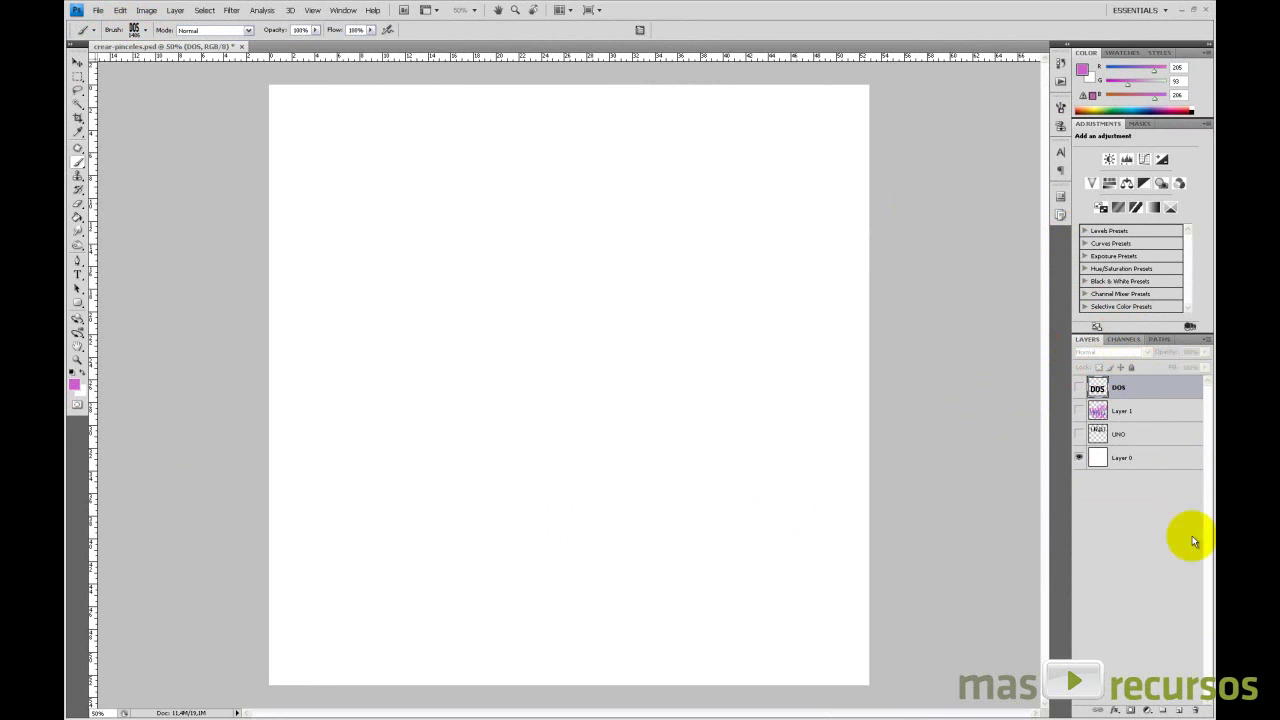
click(1180, 710)
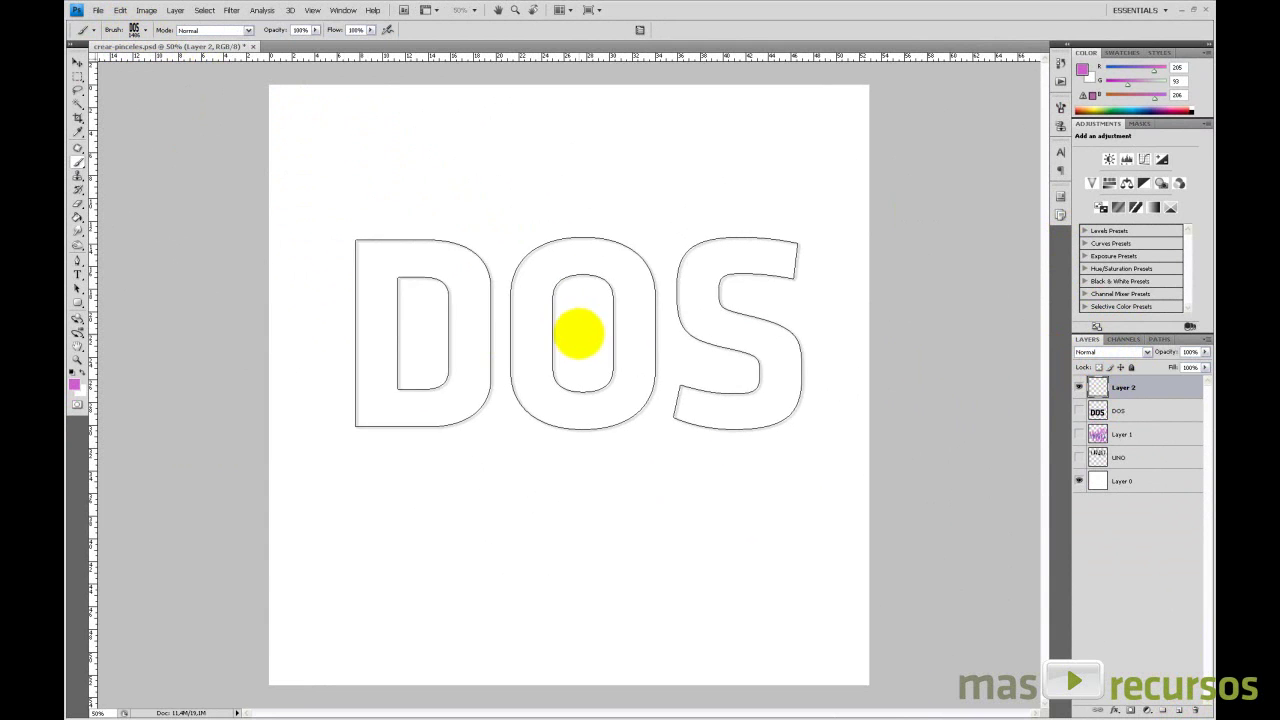
- Reduce the DOS brush's diameter to 187 px and stamp it once in magenta near the canvas centre
right_click(214, 470)
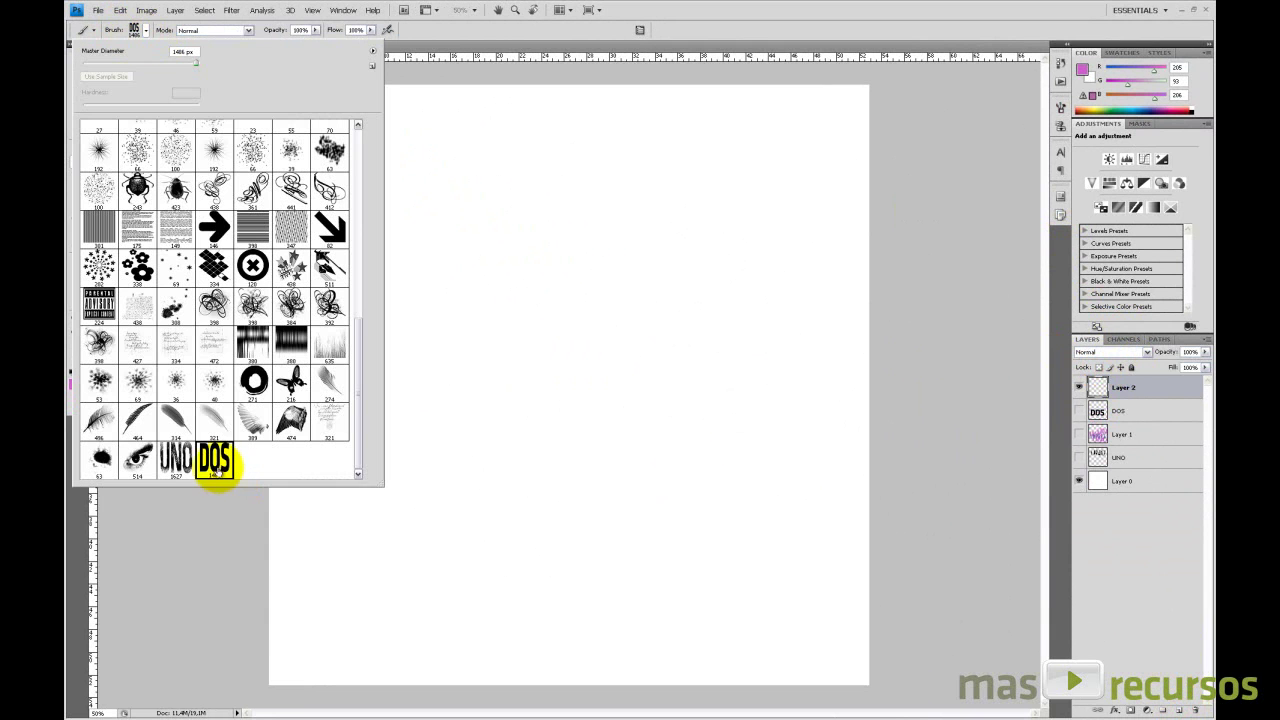
click(167, 63)
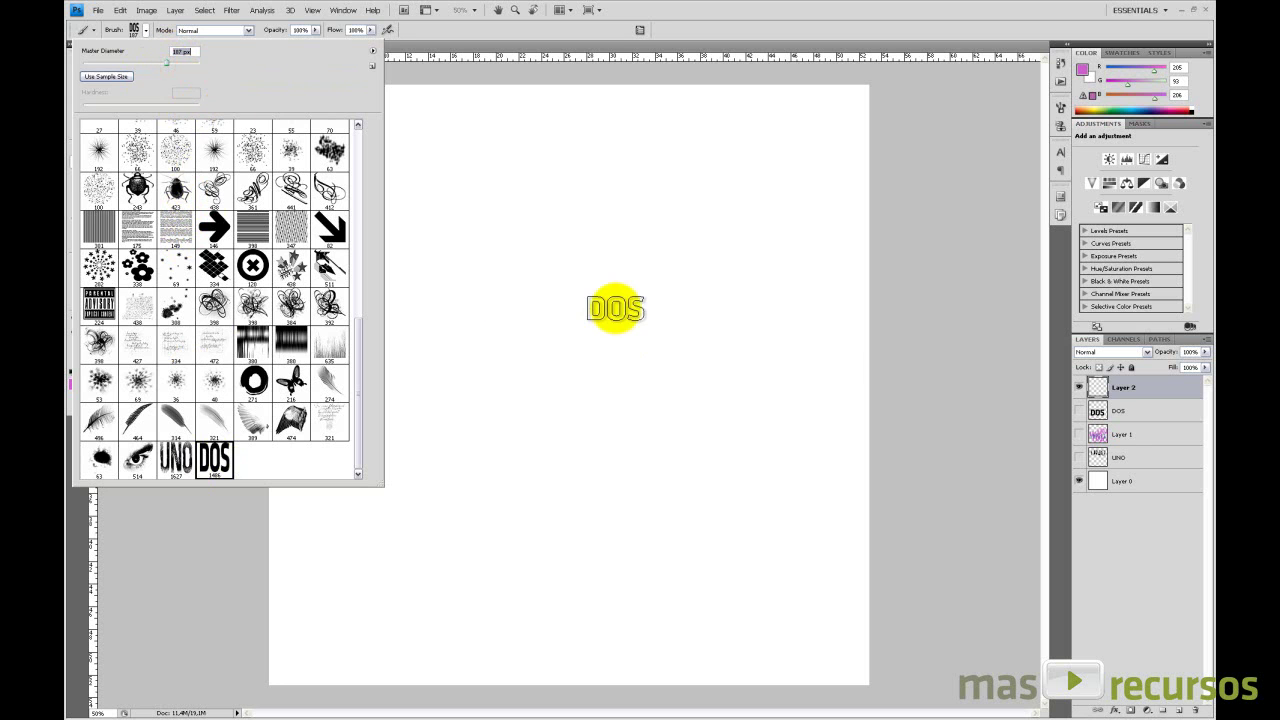
click(549, 317)
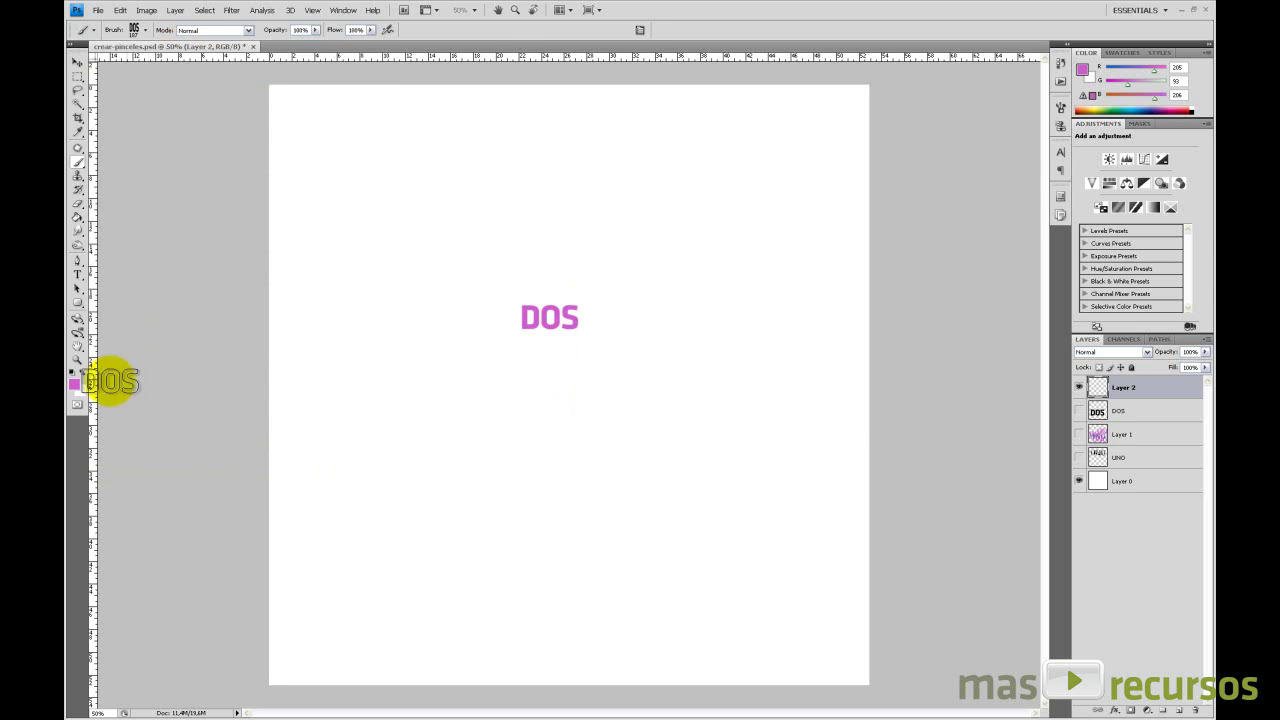
- Set the foreground colour to muted purple 977897 and stamp a second DOS just below the first
click(73, 384)
click(845, 491)
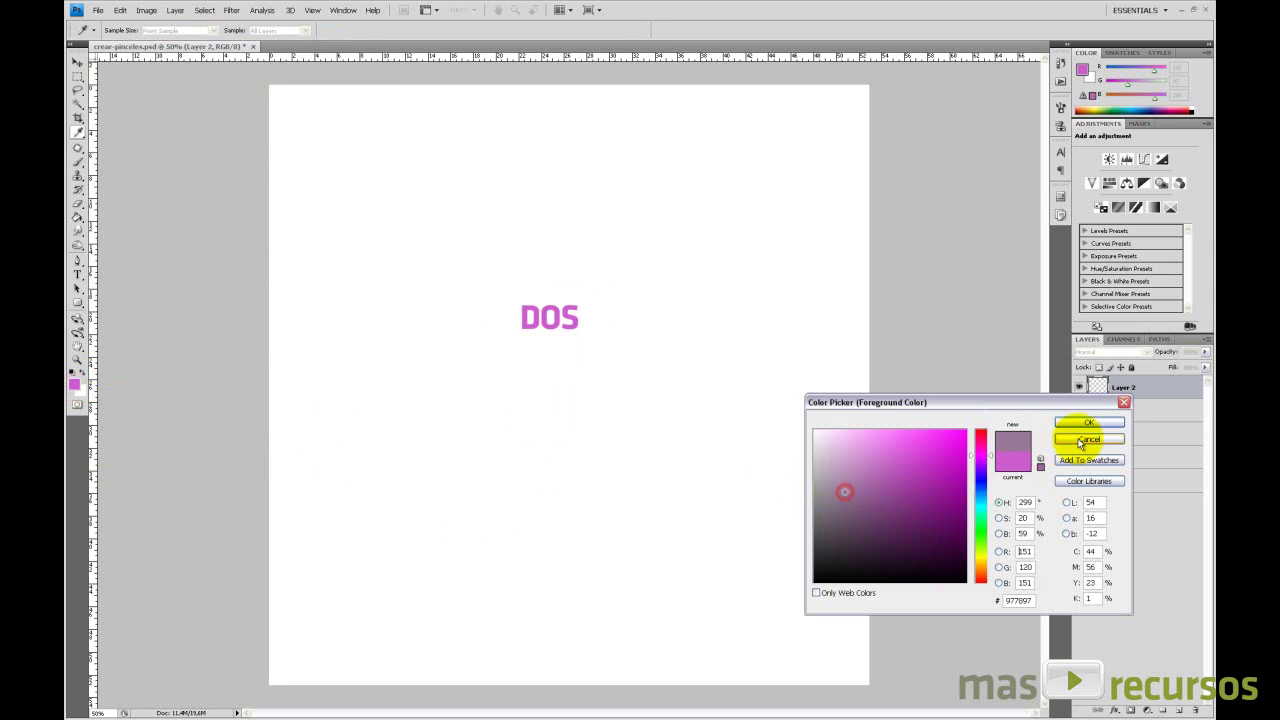
click(1090, 422)
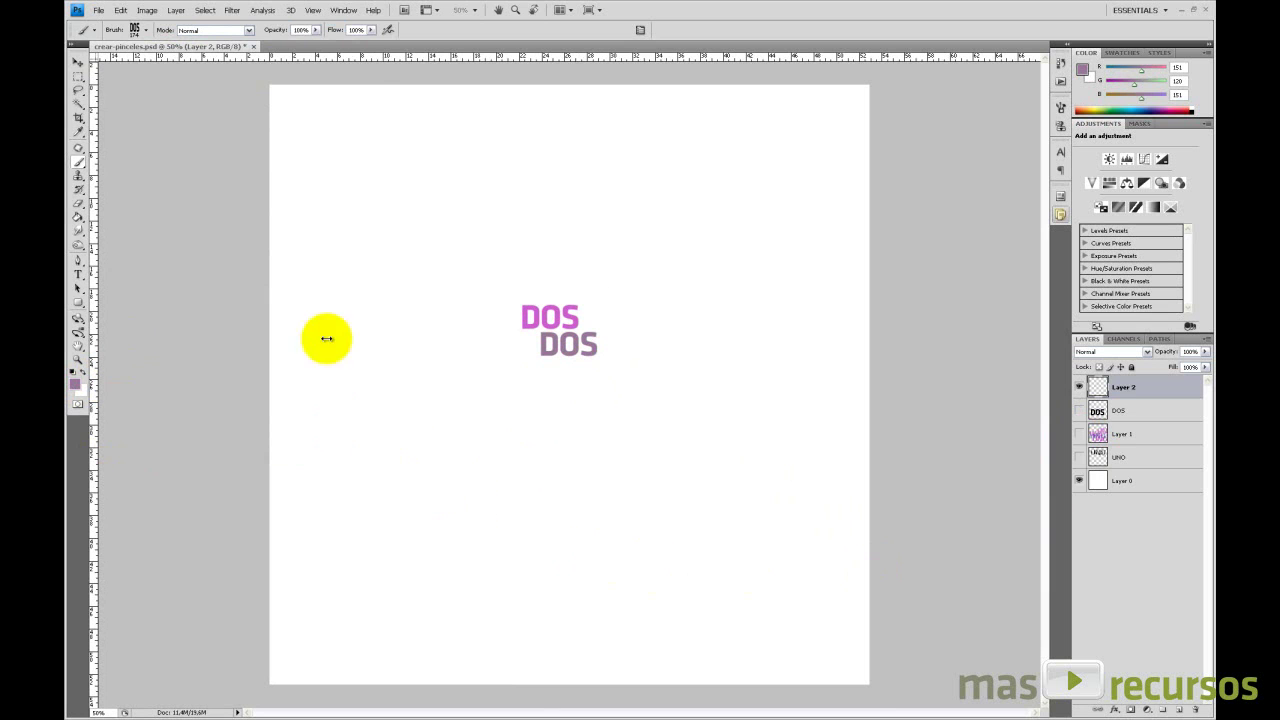
- Enable Shape Dynamics for the brush, with Size Jitter 9% and Minimum Diameter 33%
click(143, 31)
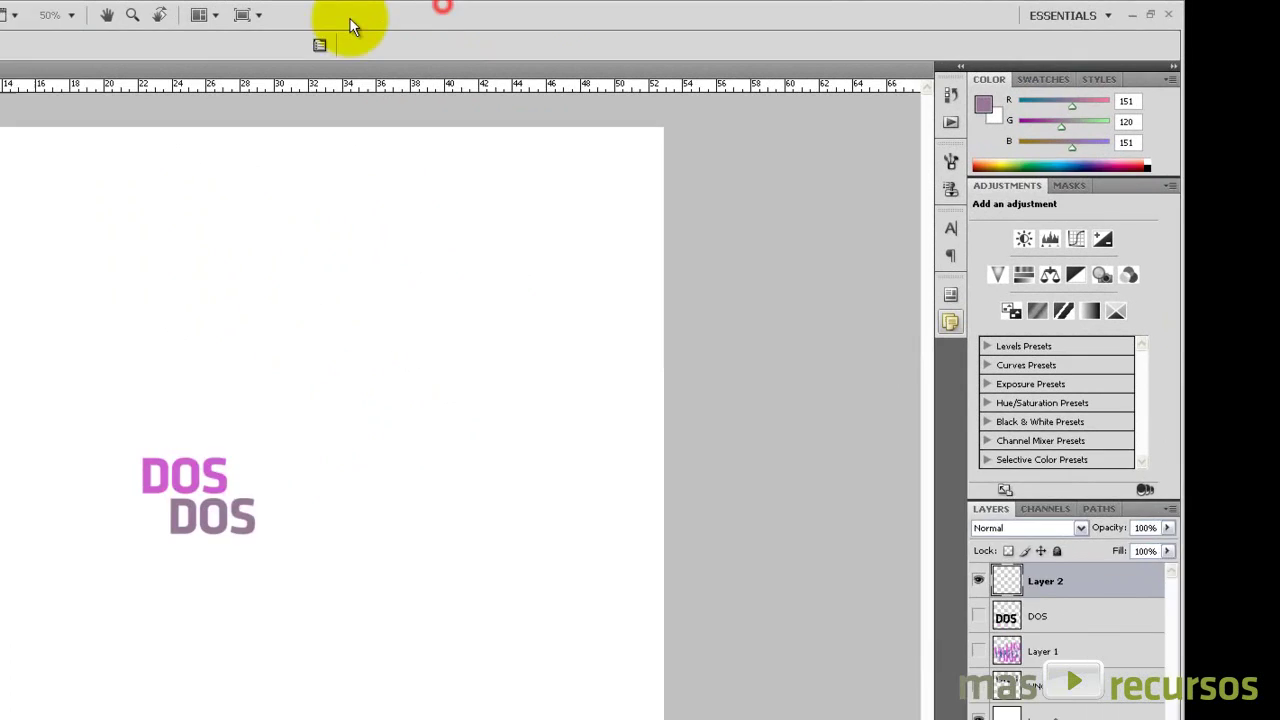
click(319, 45)
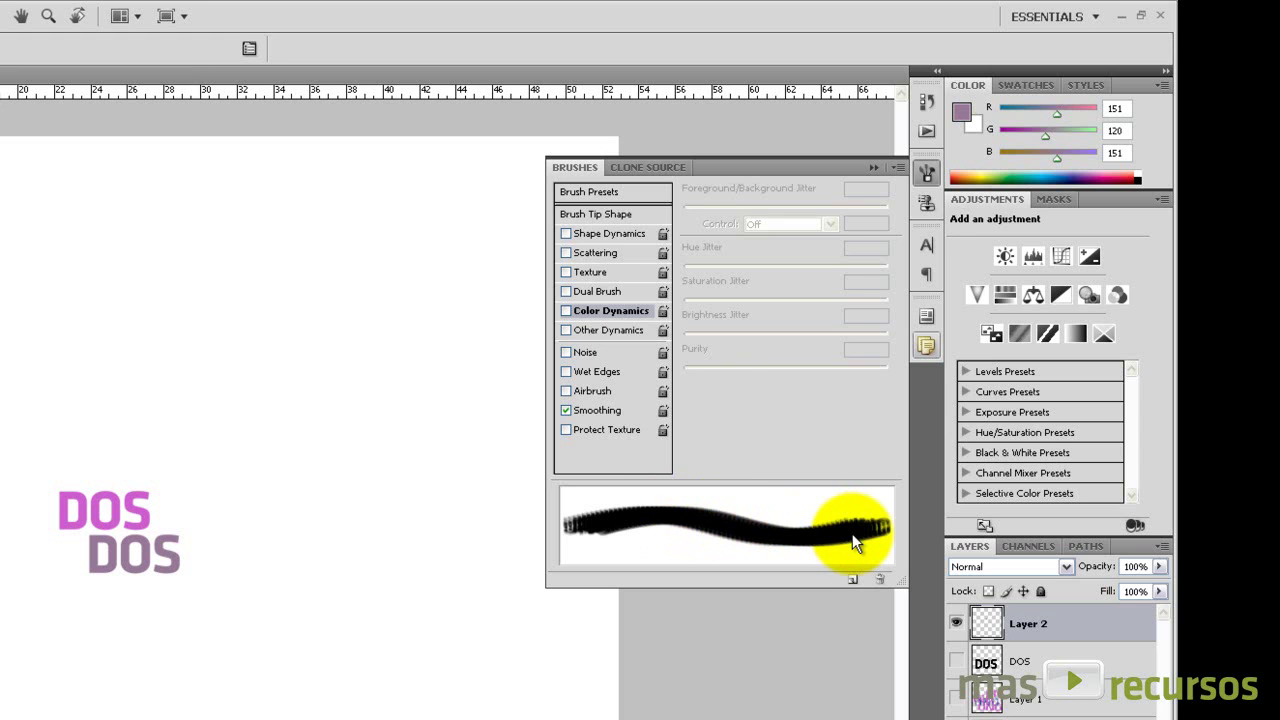
click(566, 234)
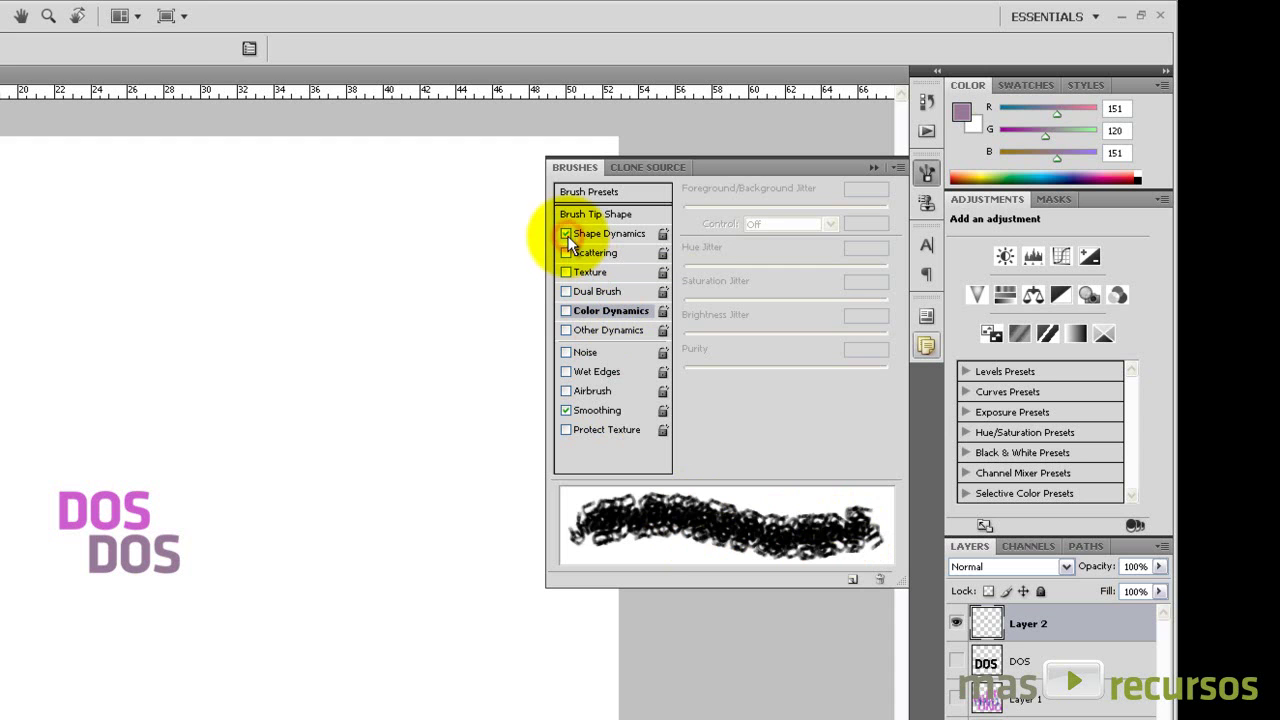
click(614, 231)
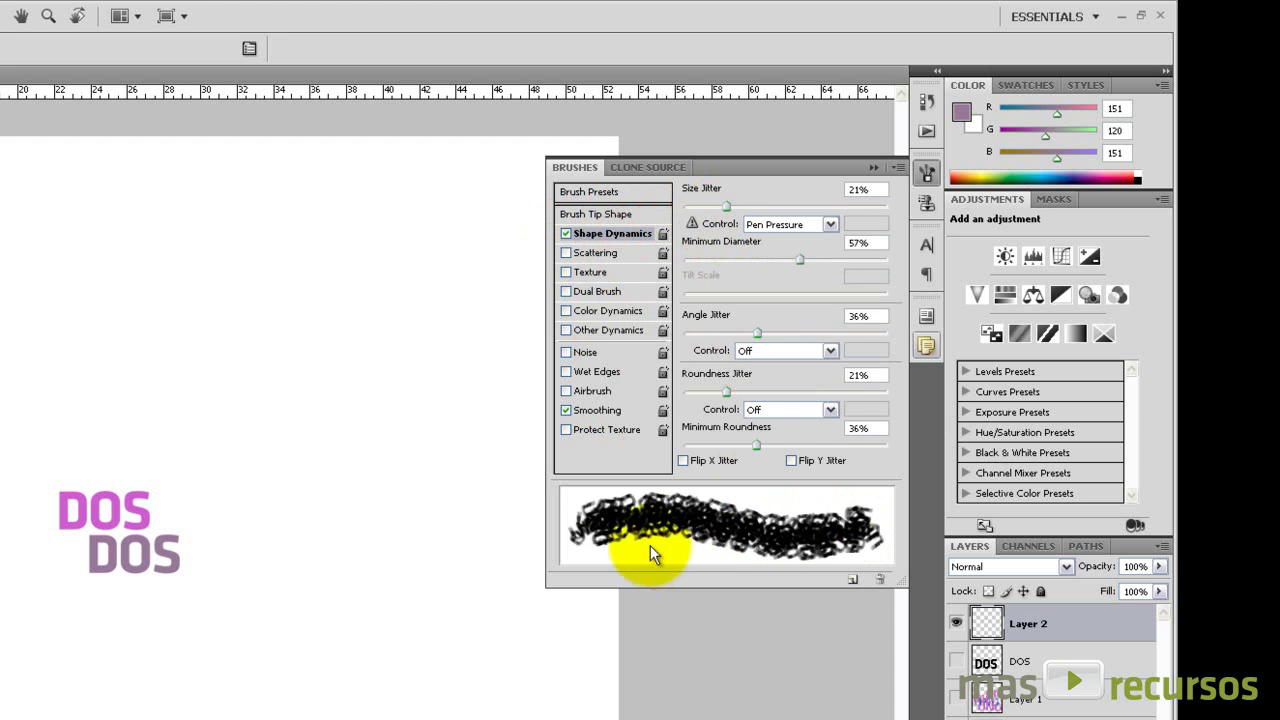
mouse_move(725, 206)
mouse_down()
mouse_move(755, 203)
mouse_move(701, 204)
mouse_up()
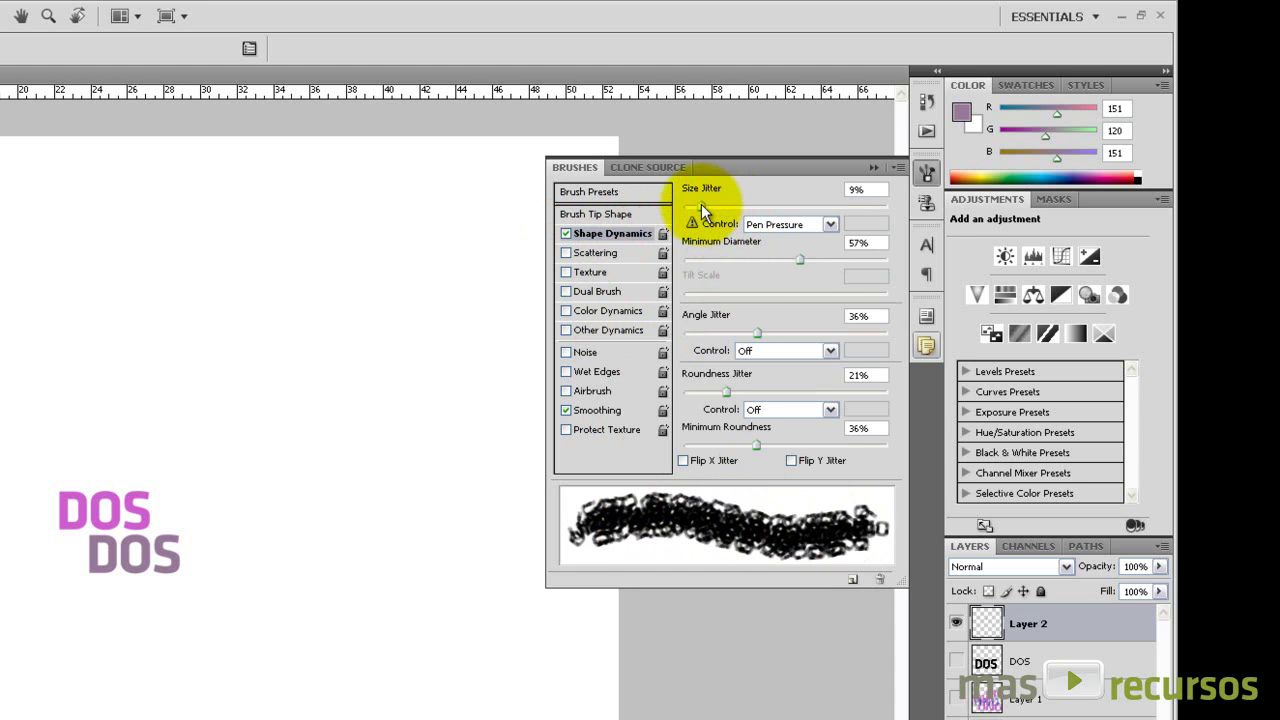
drag(801, 261, 750, 261)
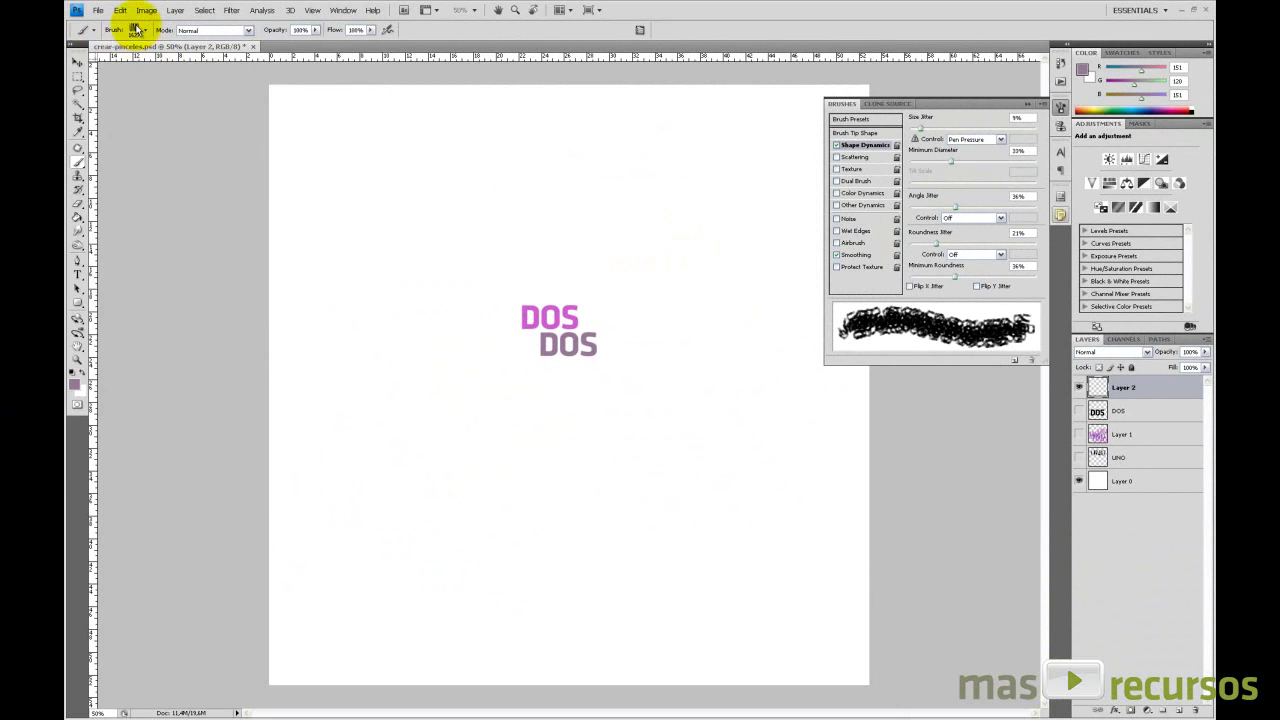
- Switch to the UNO brush and set its master diameter to 400 px
click(136, 28)
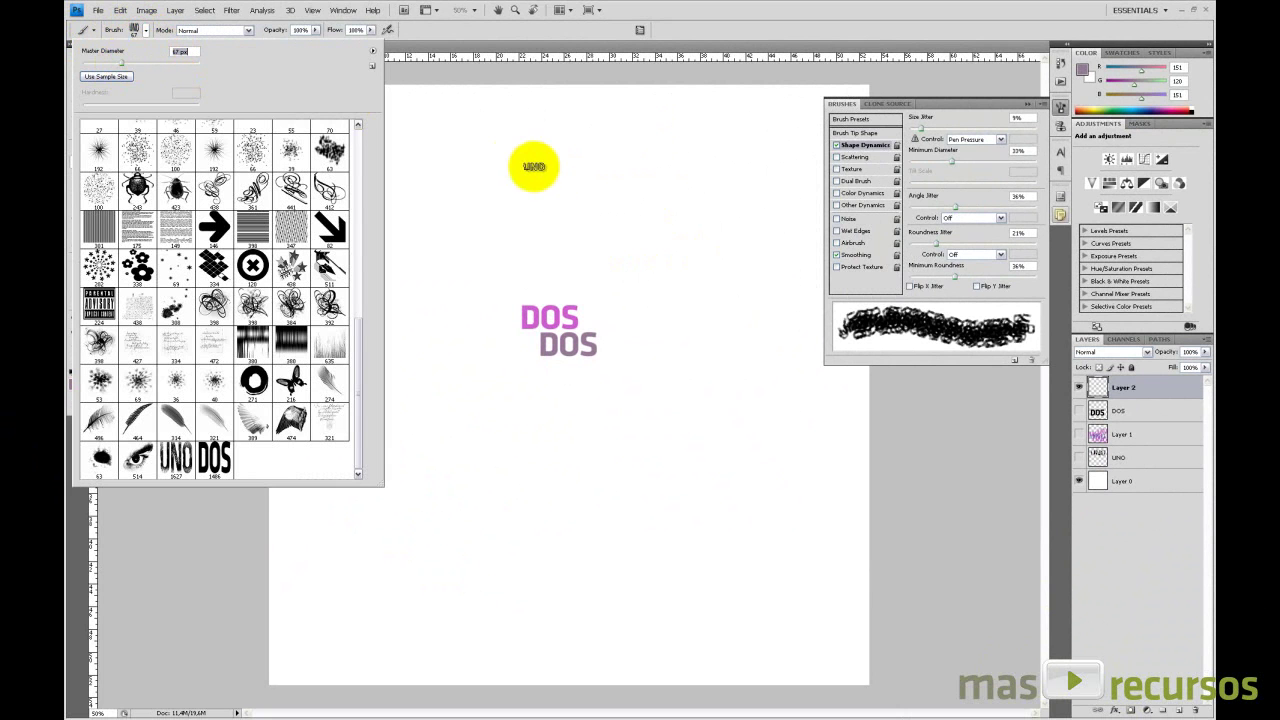
click(141, 62)
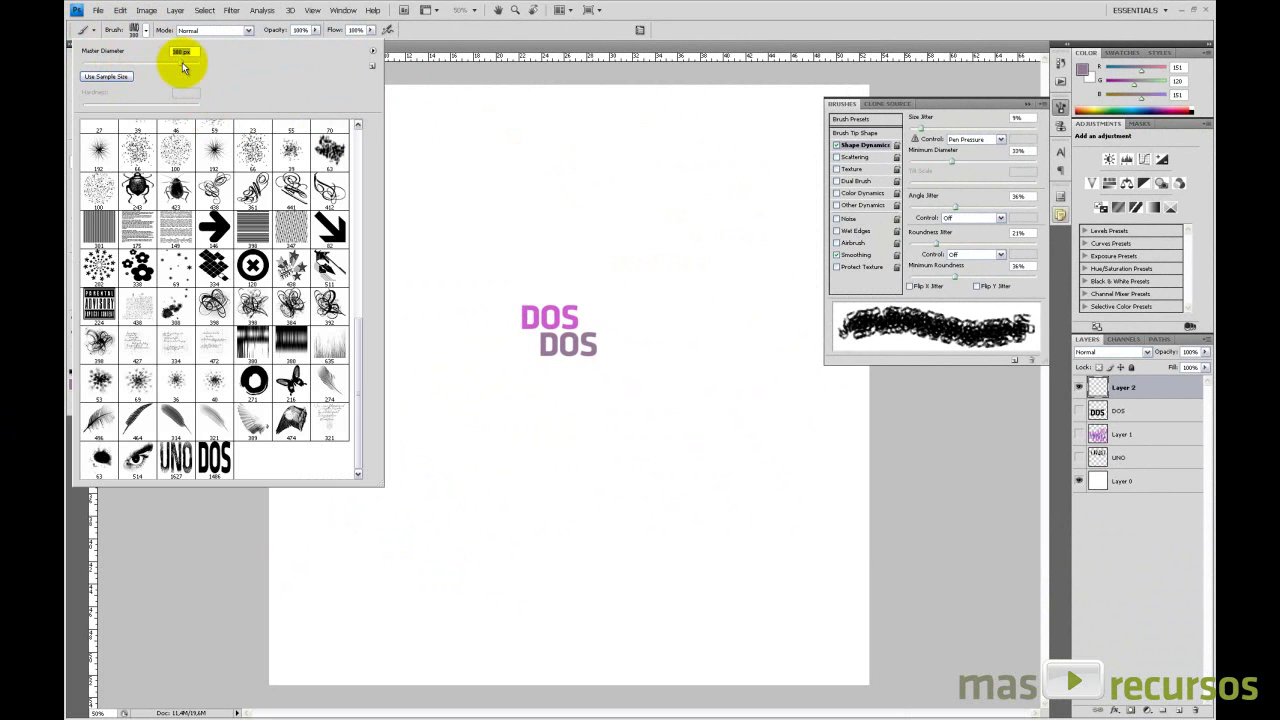
text(400)
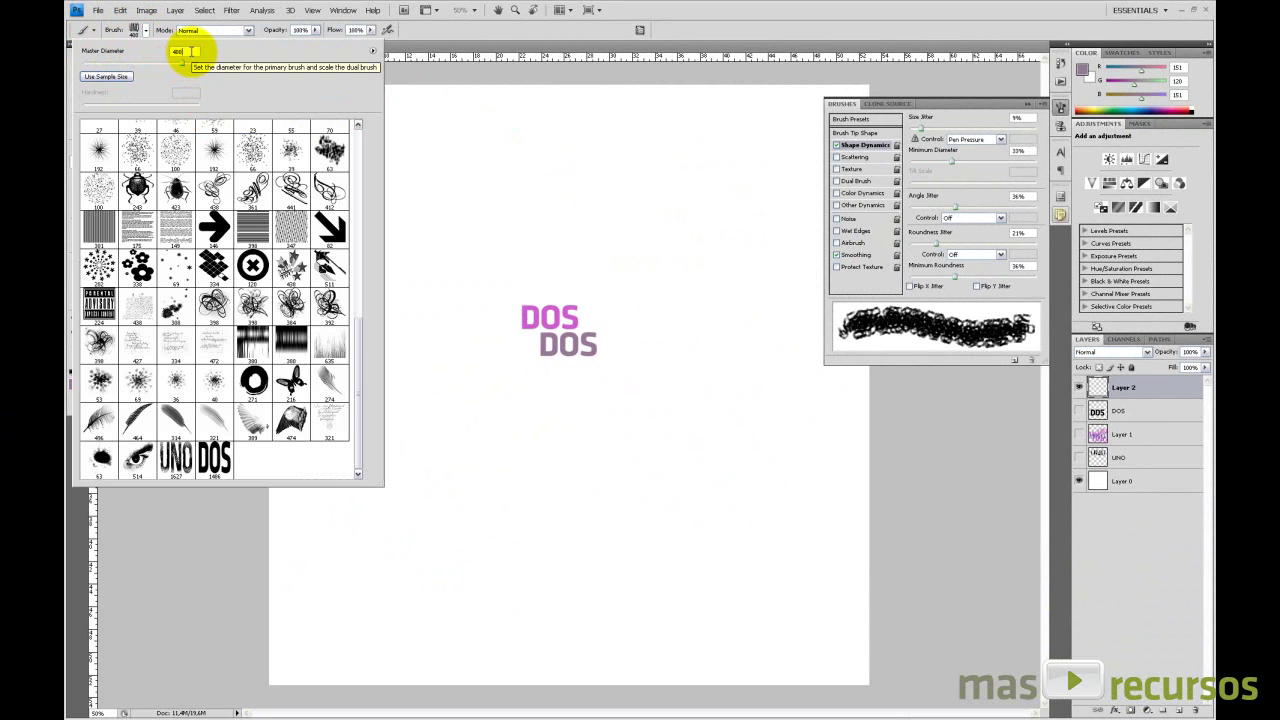
key(Return)
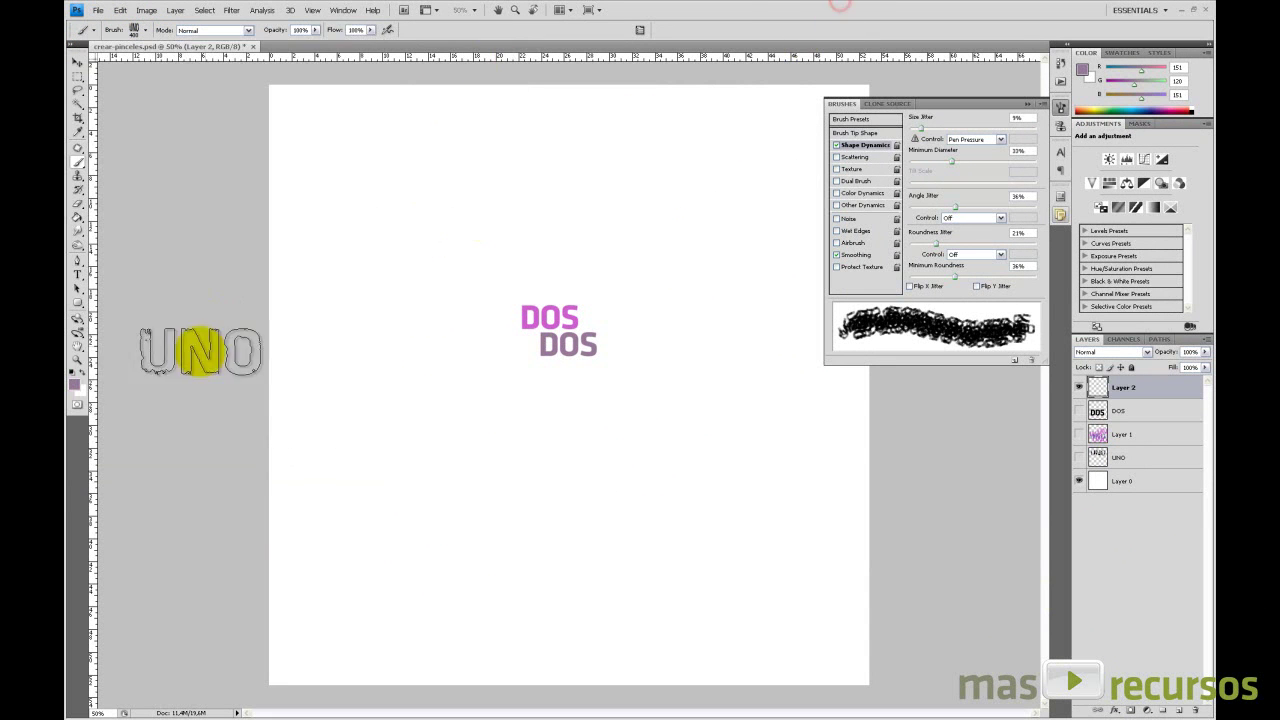
- Set the foreground colour to pure bright red
click(77, 386)
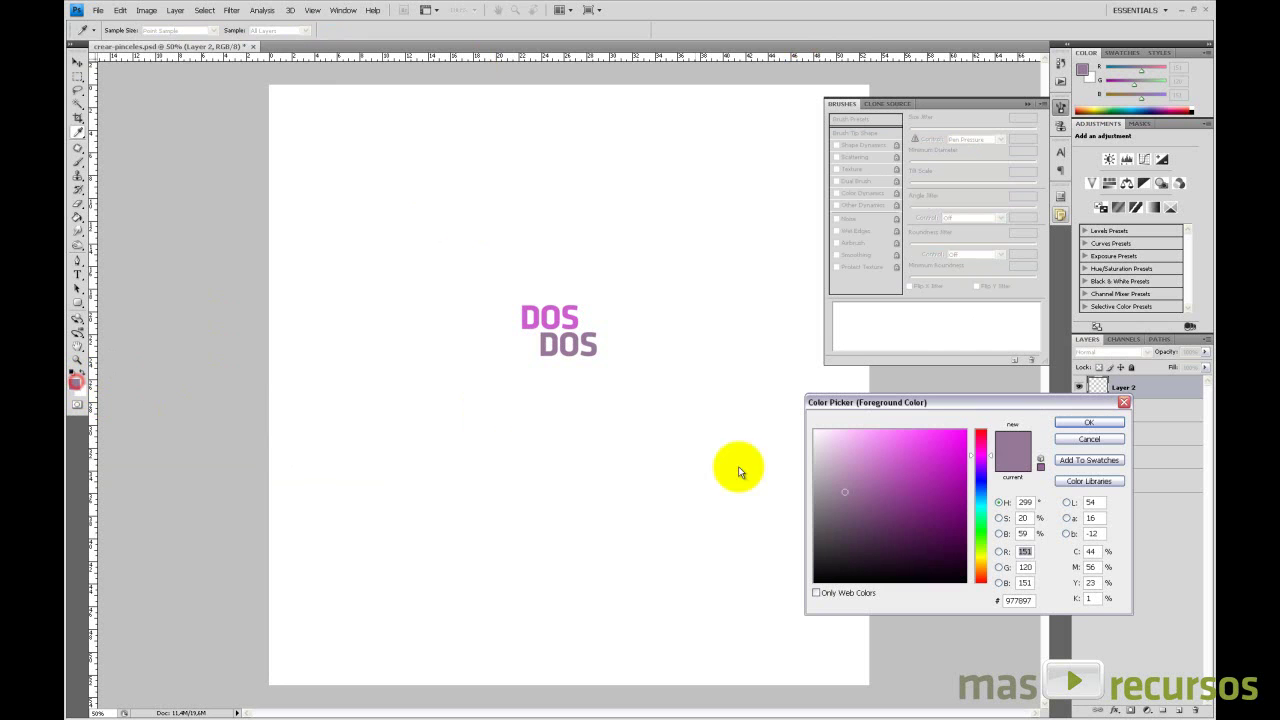
click(979, 429)
drag(953, 433, 967, 429)
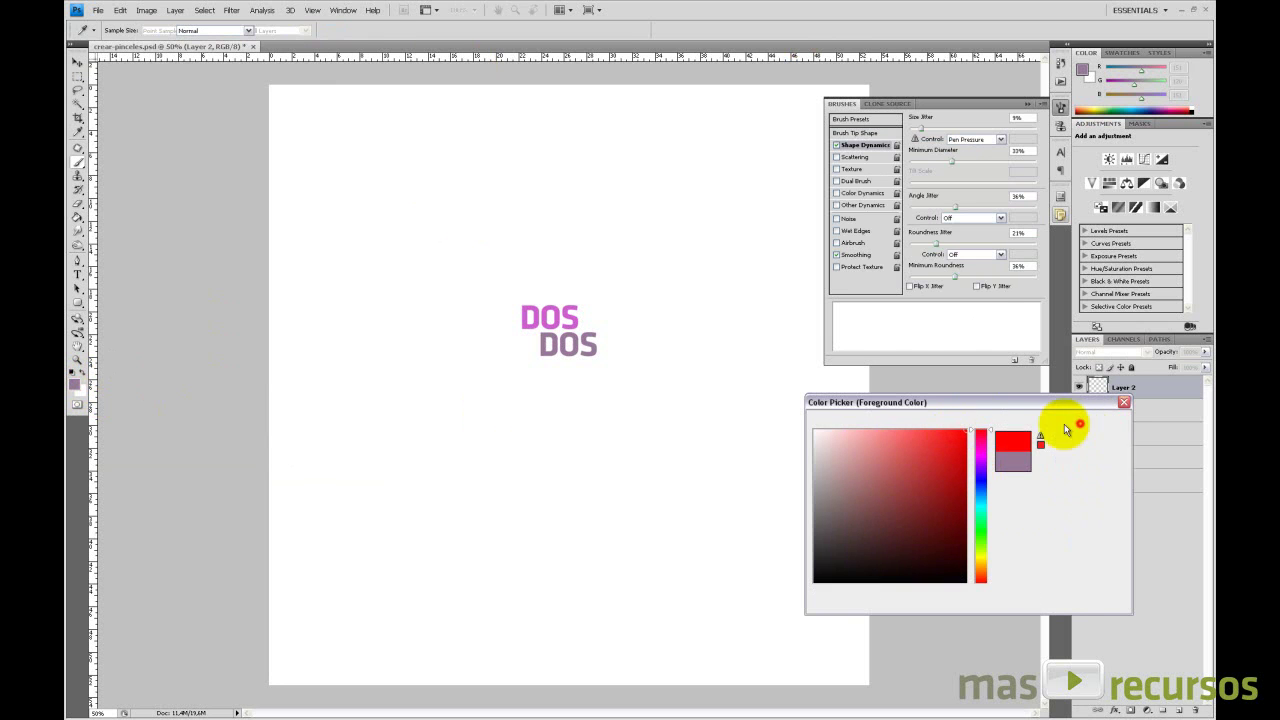
- Accept pure red as the foreground colour
click(1081, 428)
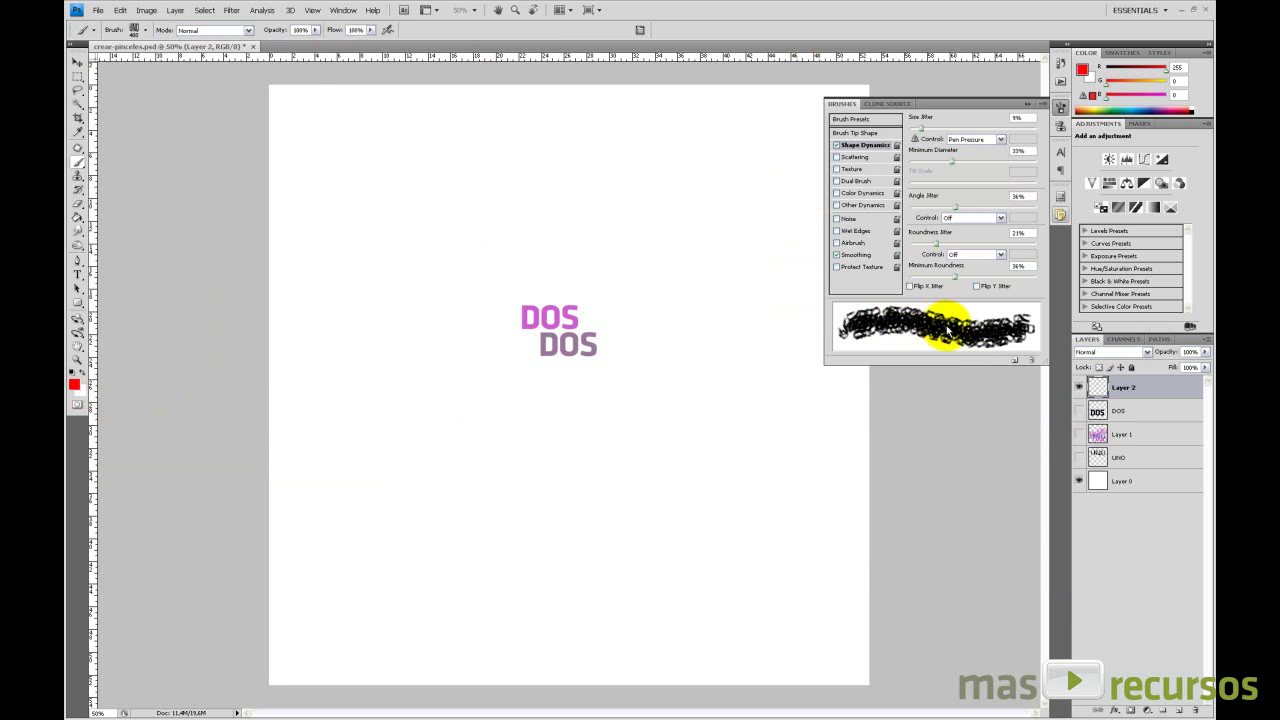
- Try a long curving red stroke across the canvas with the UNO brush, and undo it
mouse_move(757, 171)
mouse_down()
mouse_move(600, 211)
mouse_move(447, 299)
mouse_move(388, 419)
mouse_move(519, 547)
mouse_move(627, 502)
mouse_move(658, 371)
mouse_move(719, 374)
mouse_move(794, 589)
mouse_move(865, 643)
mouse_move(842, 688)
mouse_up()
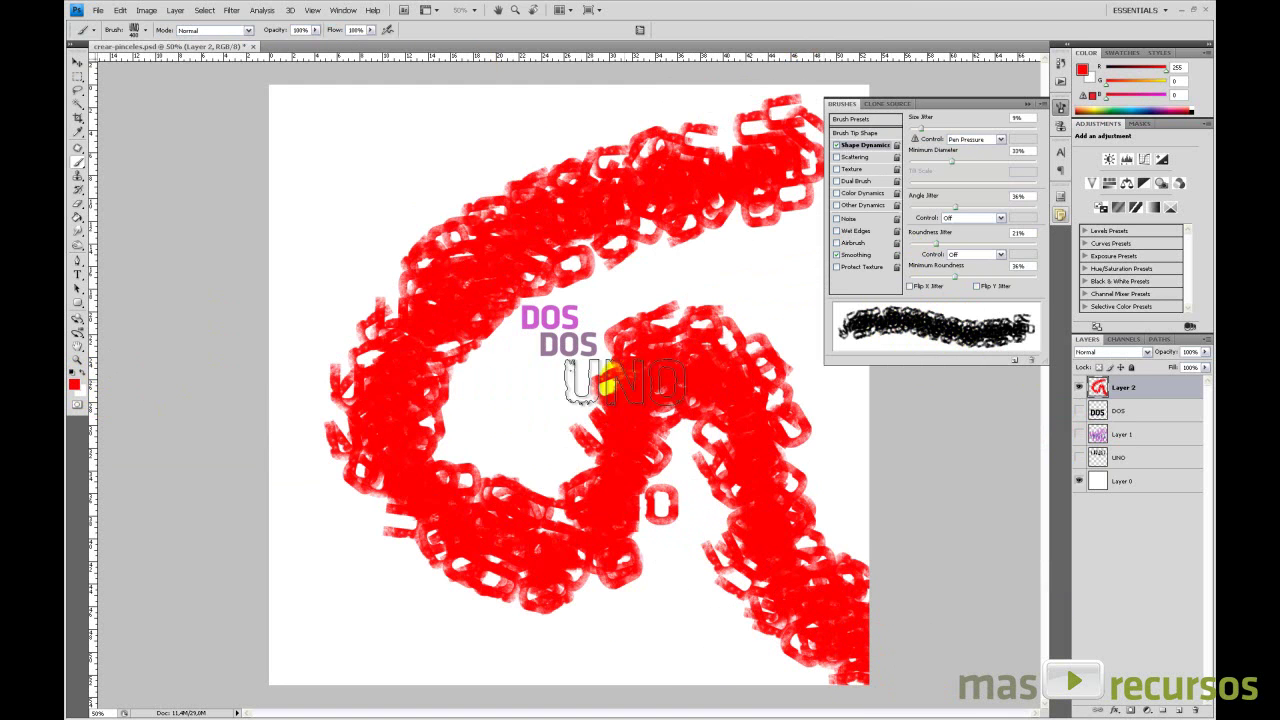
click(119, 12)
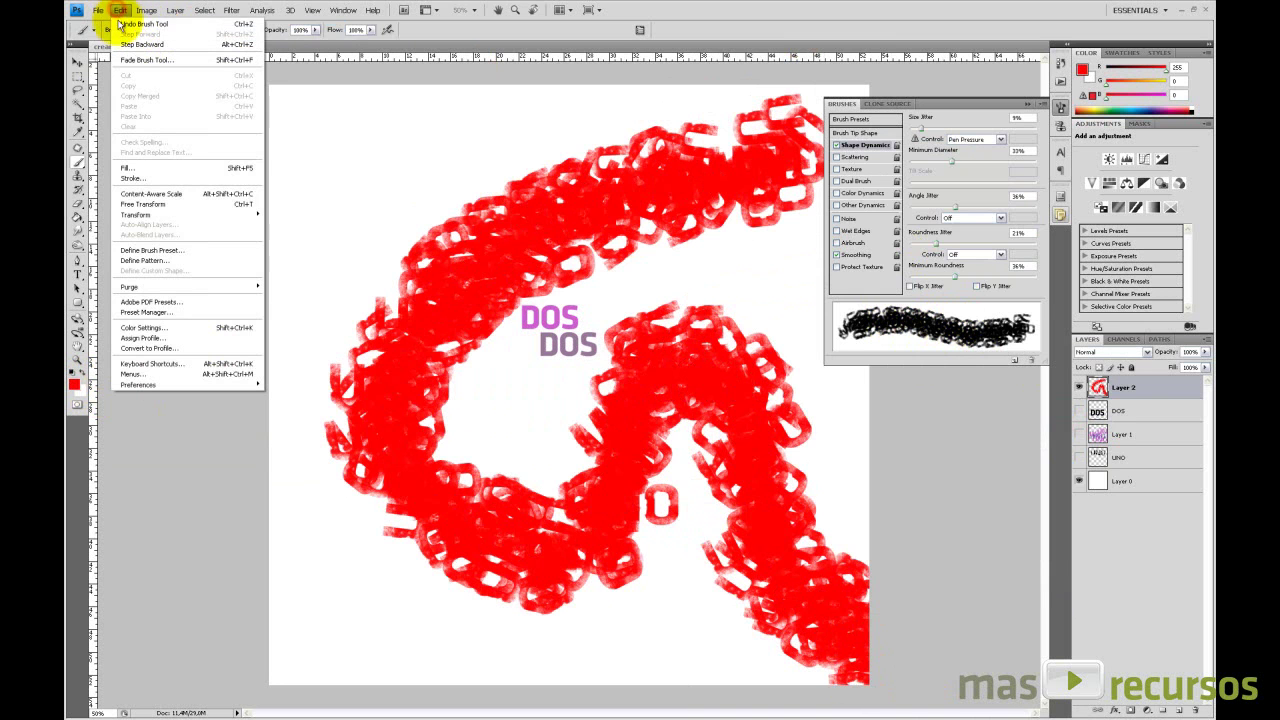
click(135, 29)
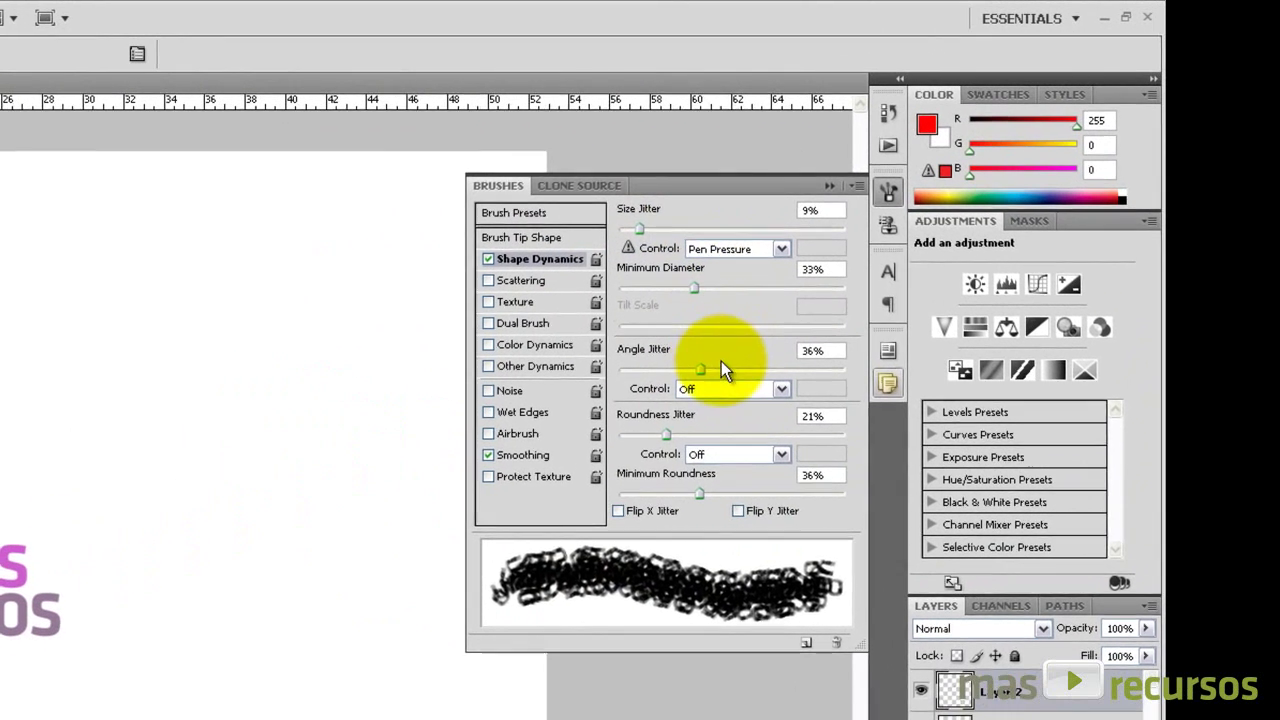
- Set the brush's Angle Jitter to 60% and Roundness Jitter to 56%, and enable Scattering
drag(846, 287, 872, 289)
drag(694, 435, 743, 436)
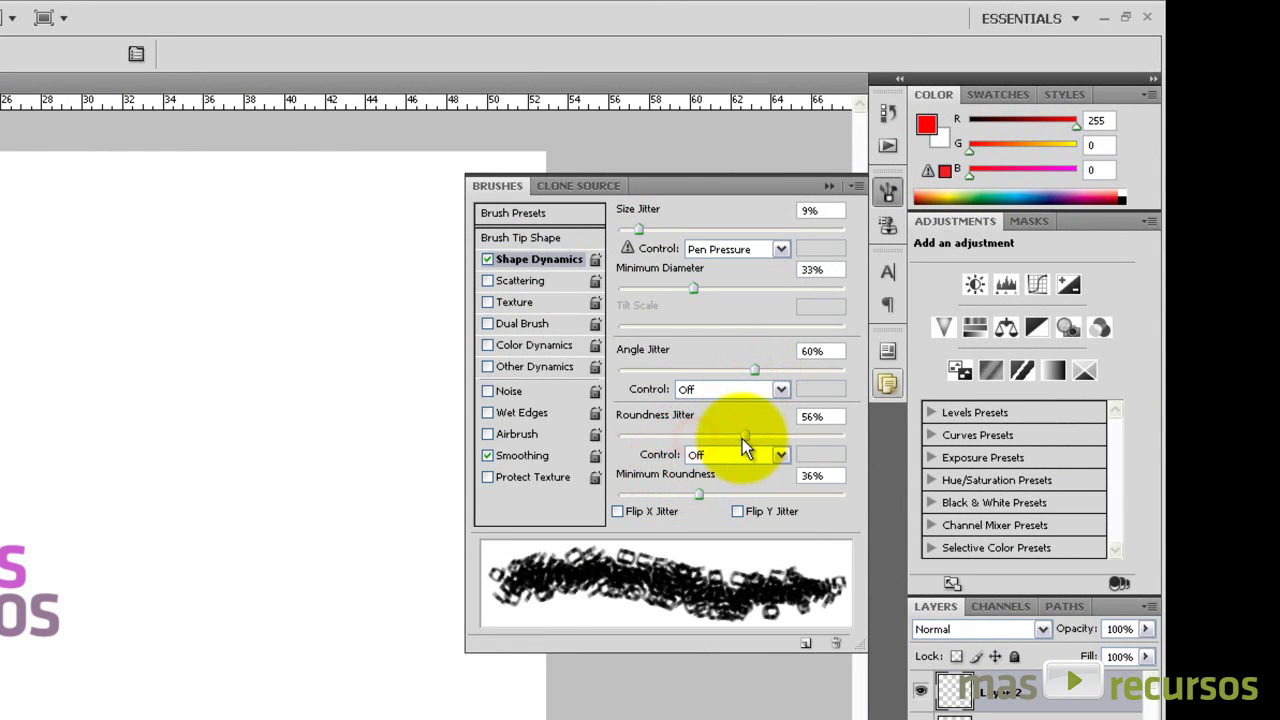
click(487, 282)
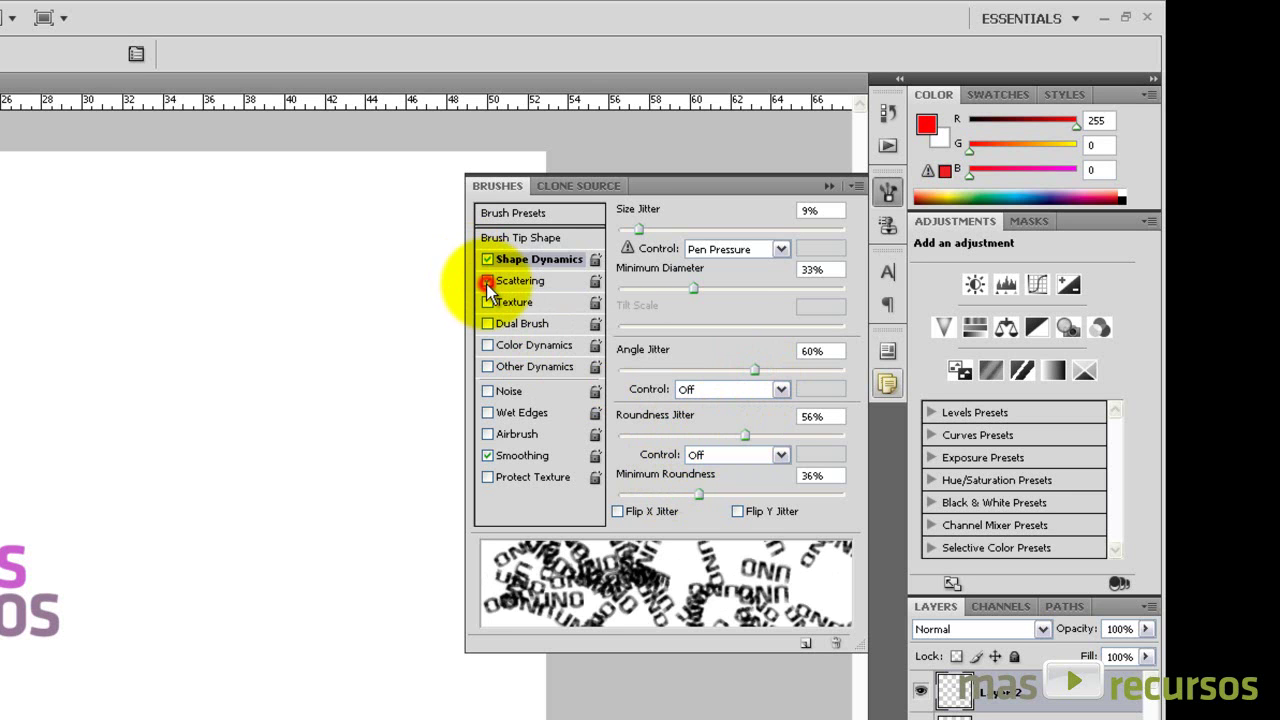
- Set the UNO brush's Size Jitter to 7% and Minimum Diameter to 46%
mouse_move(668, 231)
mouse_down()
mouse_move(726, 231)
mouse_move(673, 231)
mouse_up()
mouse_move(693, 288)
mouse_down()
mouse_move(814, 286)
mouse_move(634, 286)
mouse_move(722, 289)
mouse_up()
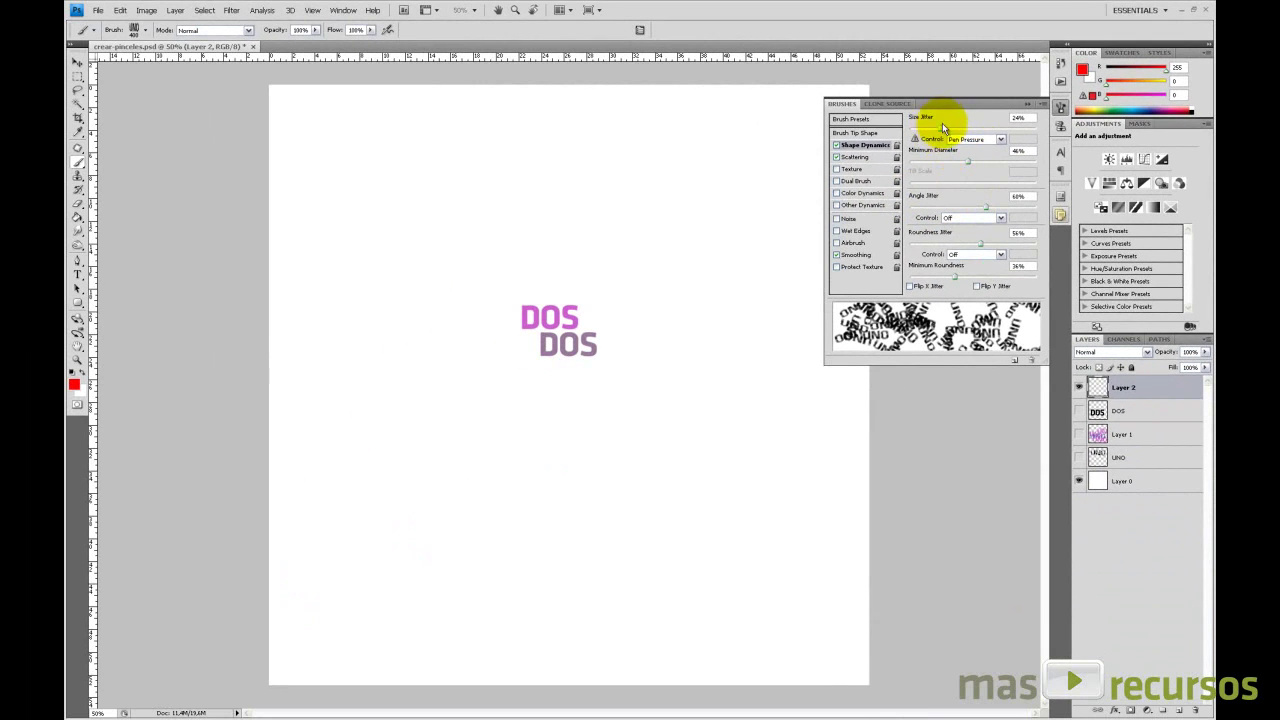
drag(942, 123, 912, 130)
- Paint scattered red UNO lettering over most of the canvas on Layer 2
click(720, 185)
mouse_move(705, 192)
mouse_down()
mouse_move(493, 261)
mouse_move(473, 462)
mouse_move(664, 602)
mouse_move(783, 603)
mouse_move(864, 439)
mouse_move(961, 513)
mouse_move(551, 516)
mouse_move(439, 481)
mouse_move(304, 606)
mouse_move(157, 474)
mouse_up()
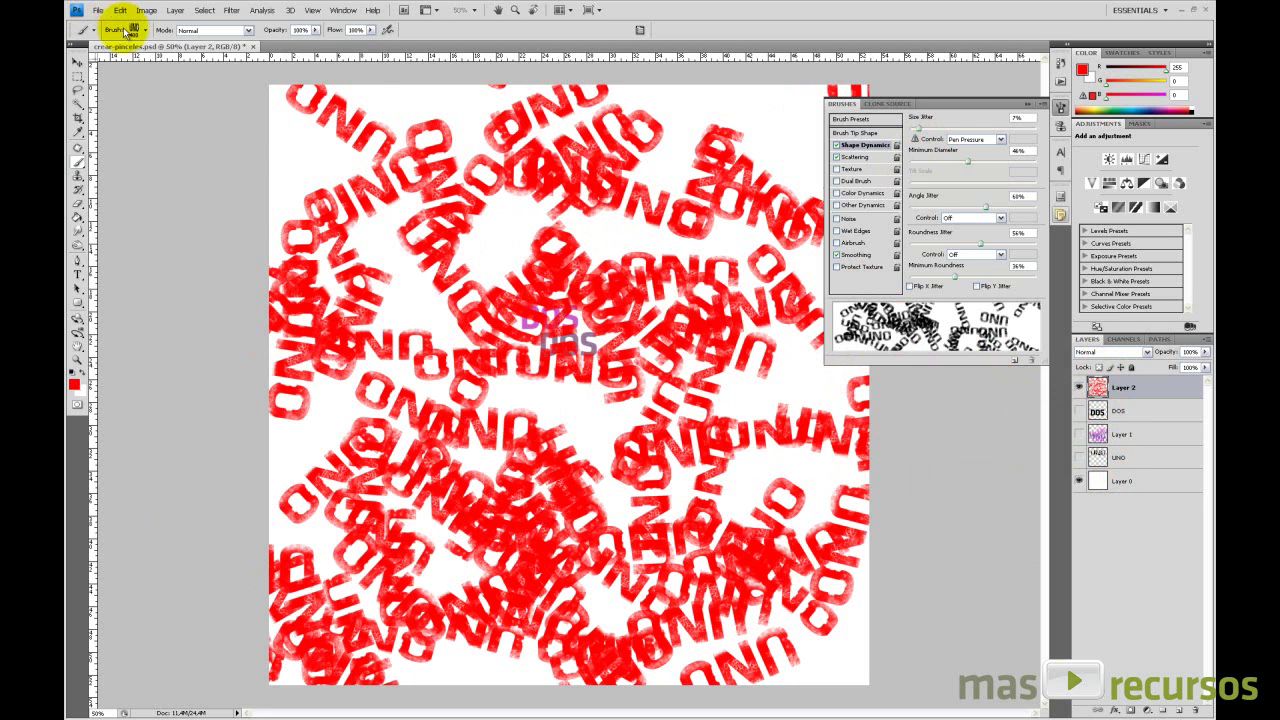
- Switch to the DOS brush and reduce its master diameter to 95 px
click(127, 27)
click(213, 468)
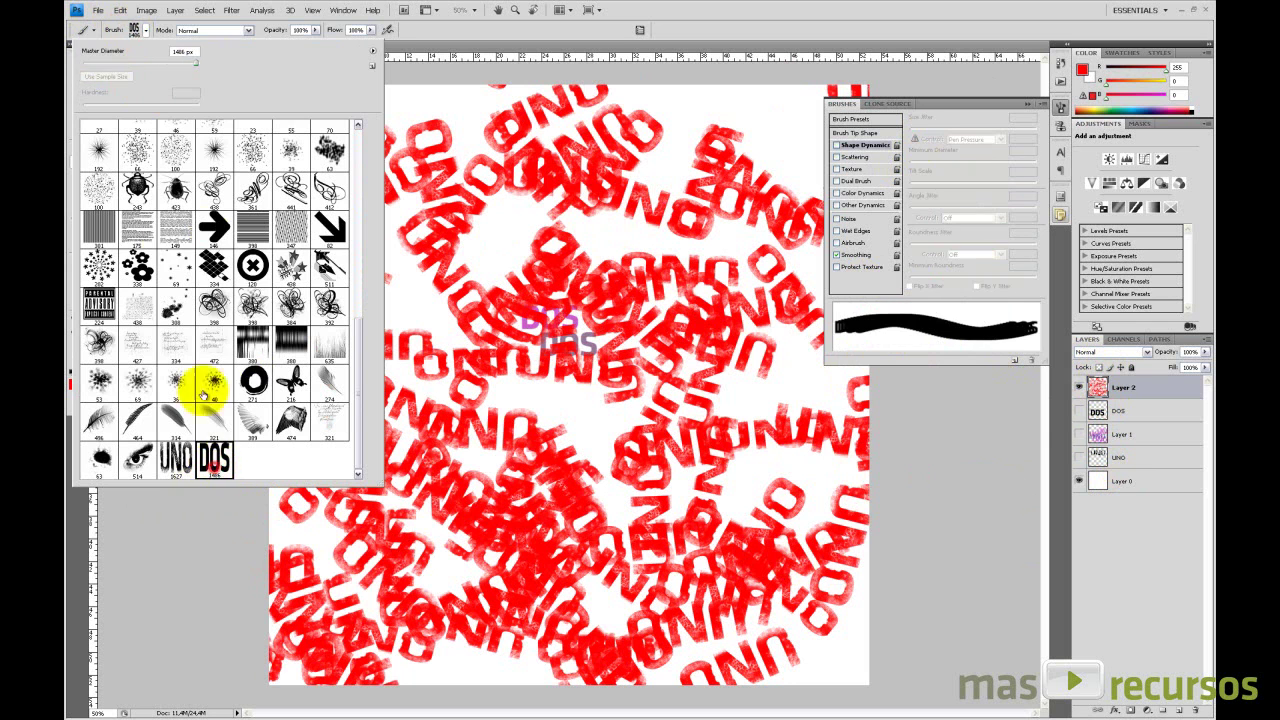
drag(110, 66, 137, 63)
click(758, 6)
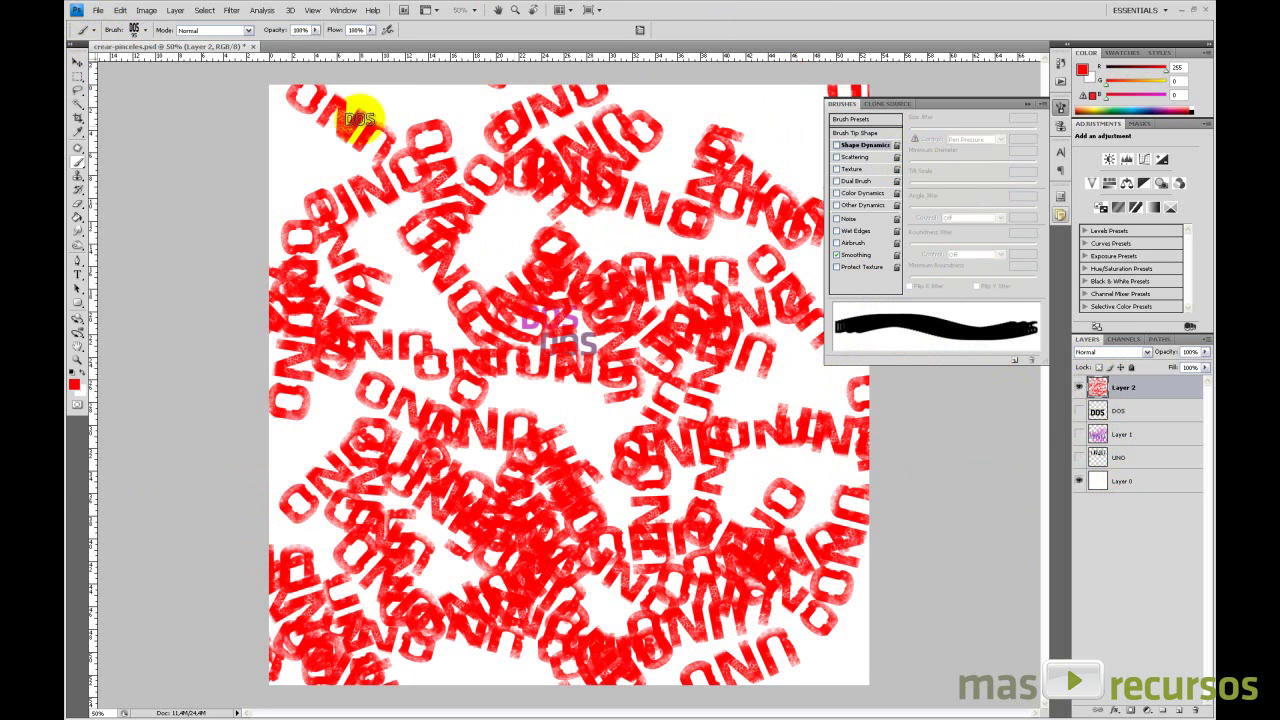
- Set the foreground colour to dark green 2d5732
click(74, 384)
drag(981, 485, 981, 528)
click(917, 488)
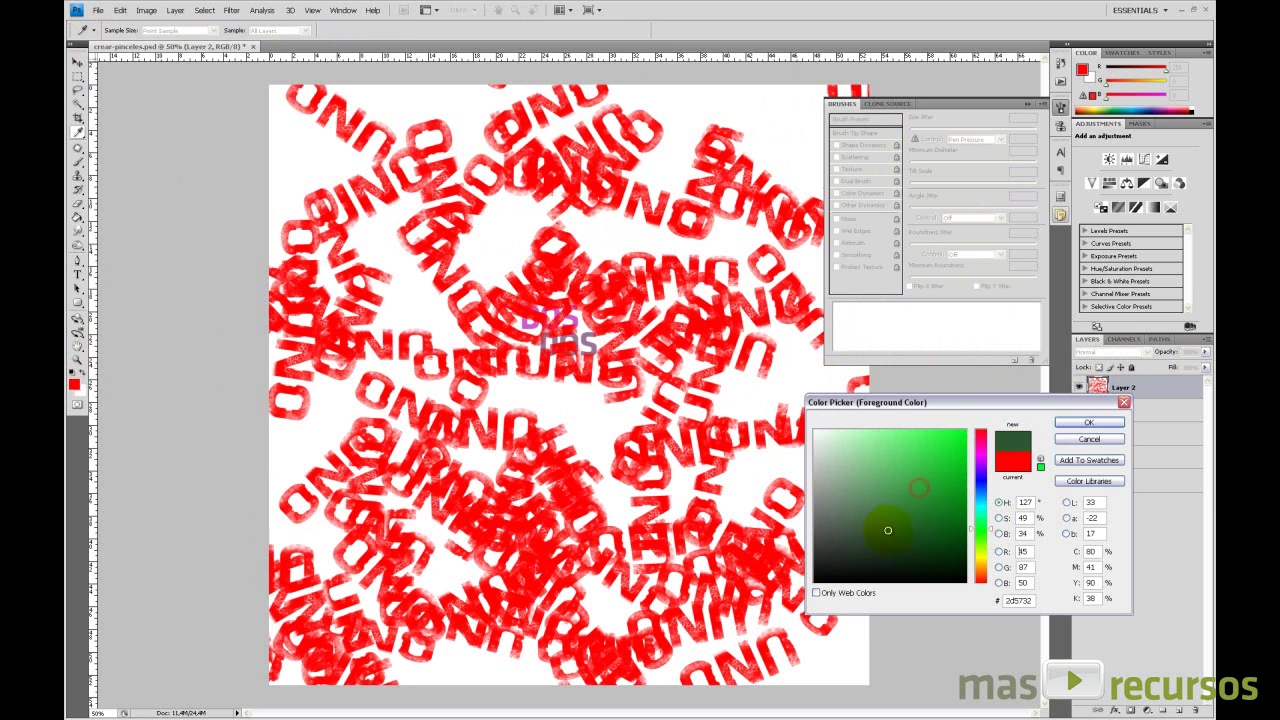
click(1076, 424)
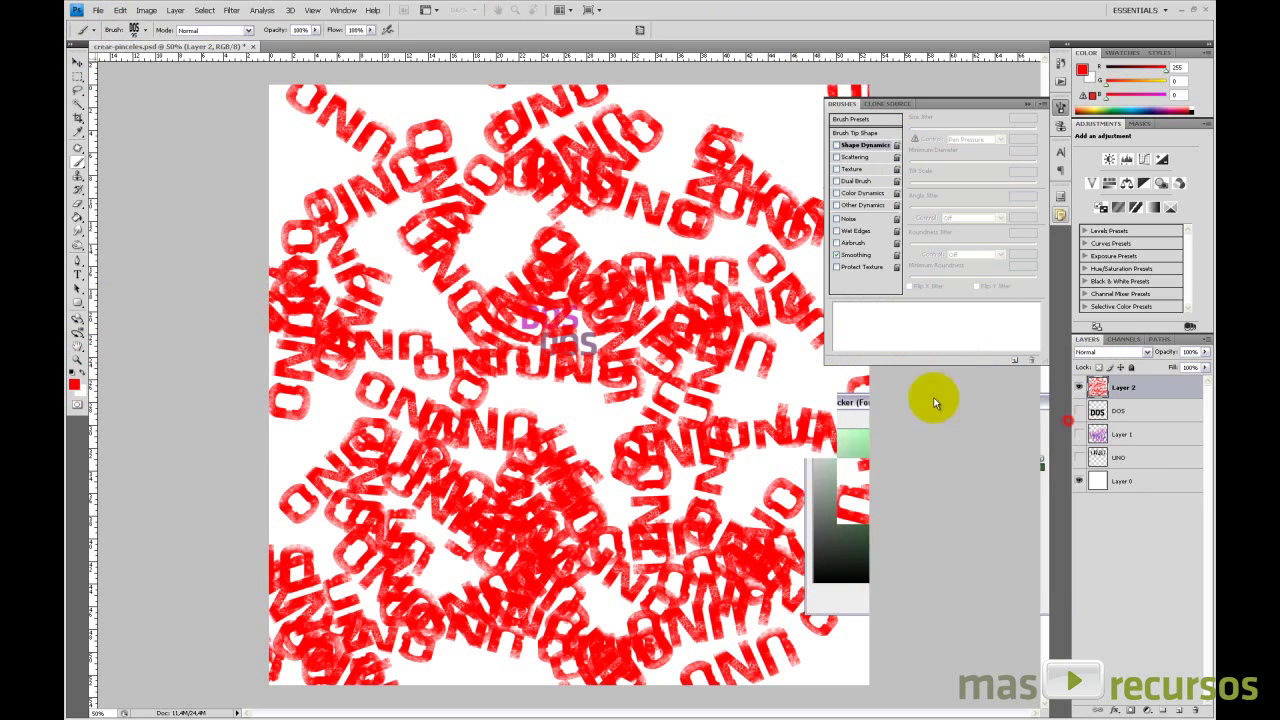
- Enable Shape Dynamics and Scattering for the DOS brush and paint scattered dark green lettering over the red UNO pattern
click(837, 145)
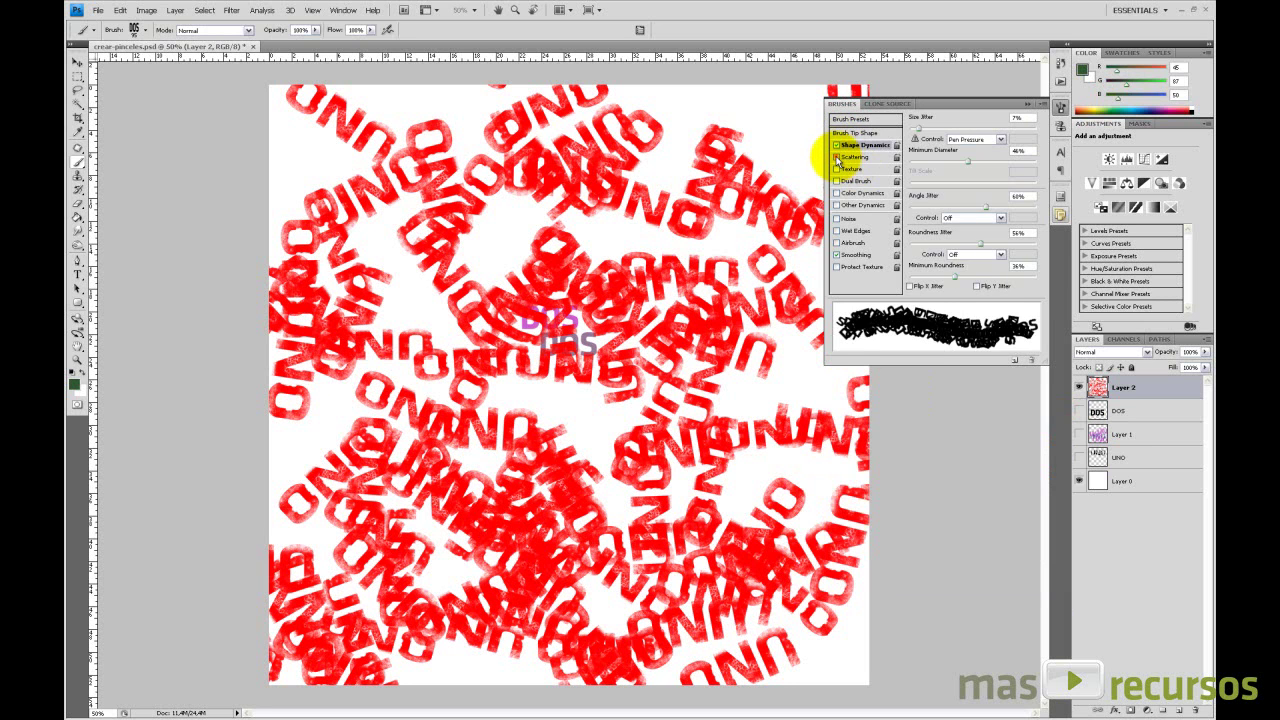
click(837, 157)
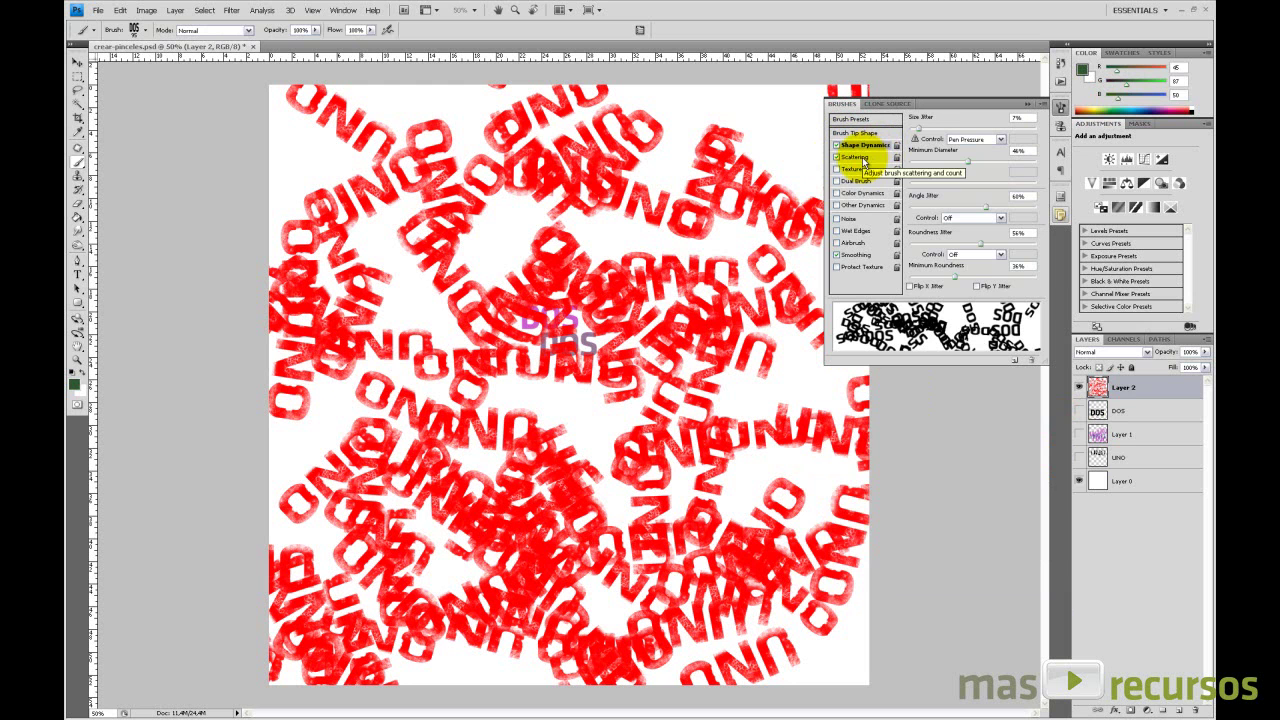
mouse_move(674, 271)
mouse_down()
mouse_move(466, 286)
mouse_move(486, 466)
mouse_move(871, 457)
mouse_move(640, 520)
mouse_move(549, 366)
mouse_move(800, 328)
mouse_move(409, 186)
mouse_move(414, 286)
mouse_move(366, 400)
mouse_move(595, 485)
mouse_move(766, 294)
mouse_move(694, 157)
mouse_move(500, 237)
mouse_move(385, 390)
mouse_up()
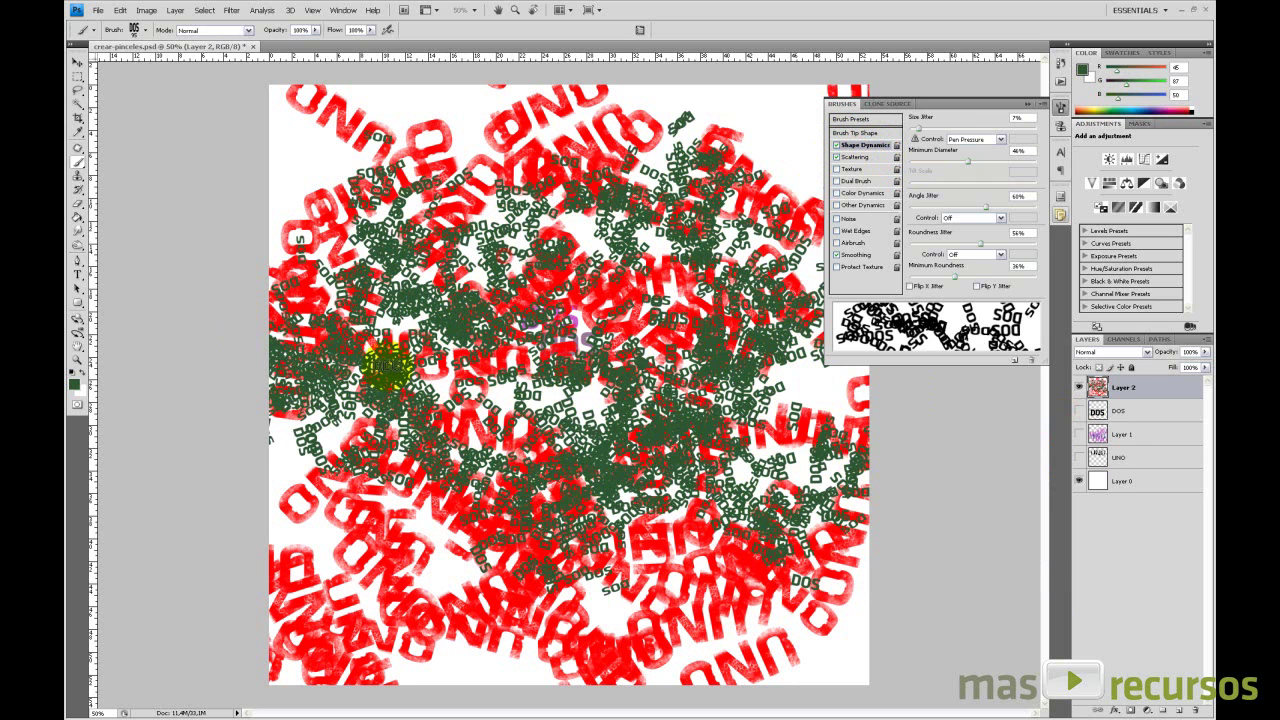